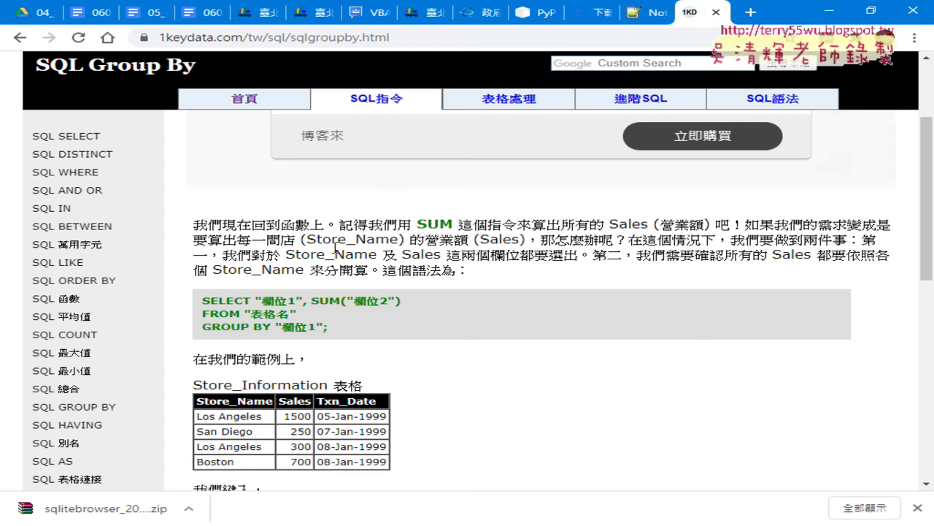
Go back through history to the sql語法教學 Google search, rerun it, and open the first 1Keydata result
click(19, 40)
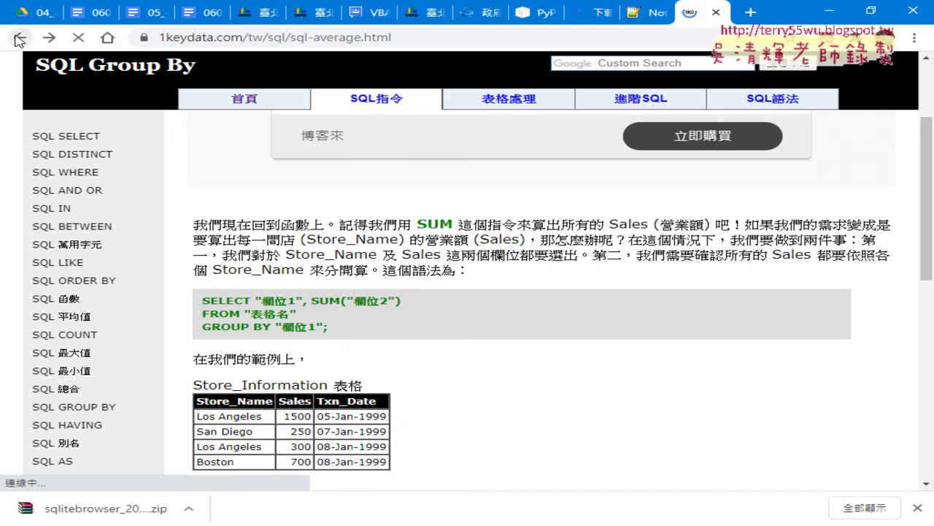
click(19, 40)
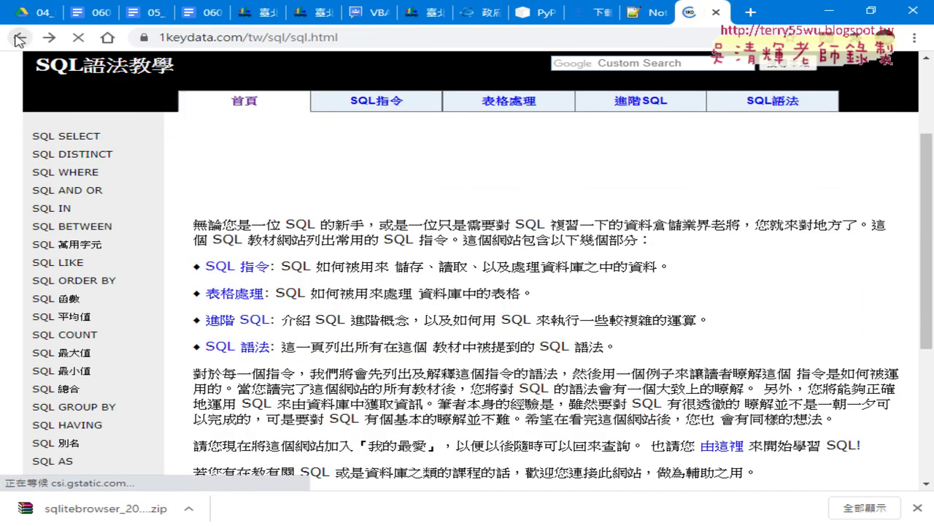
right_click(19, 39)
click(37, 63)
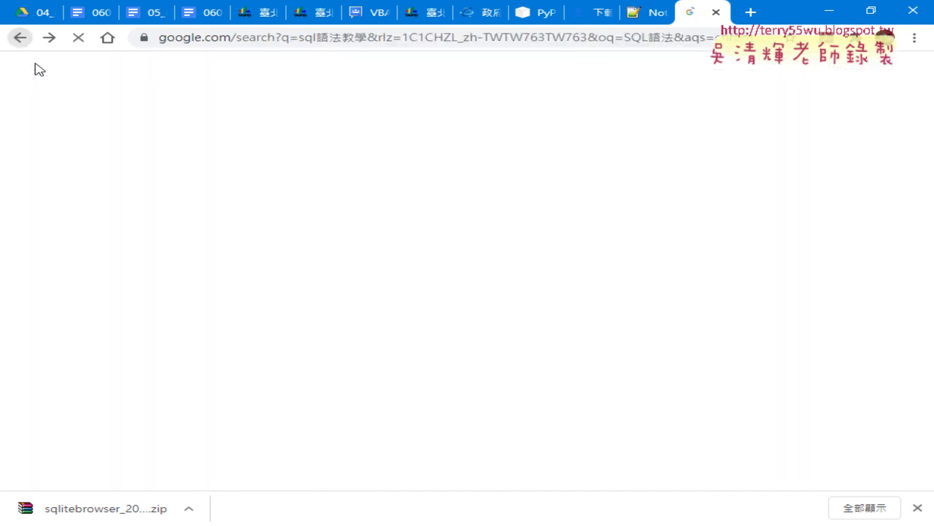
drag(248, 82, 165, 82)
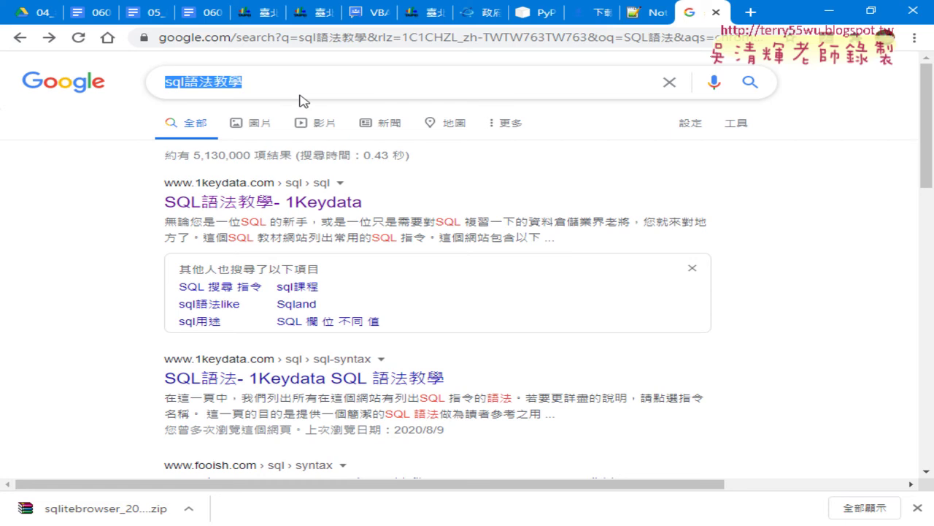
click(752, 83)
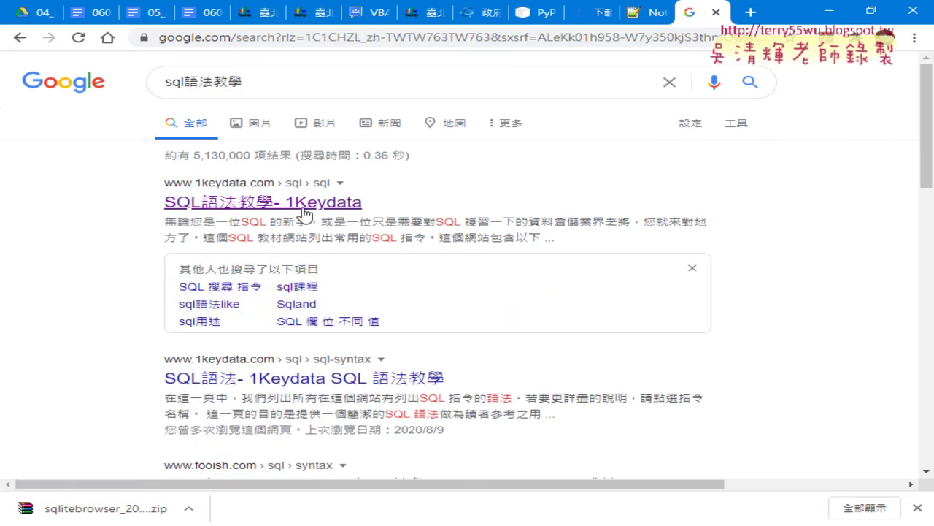
click(302, 207)
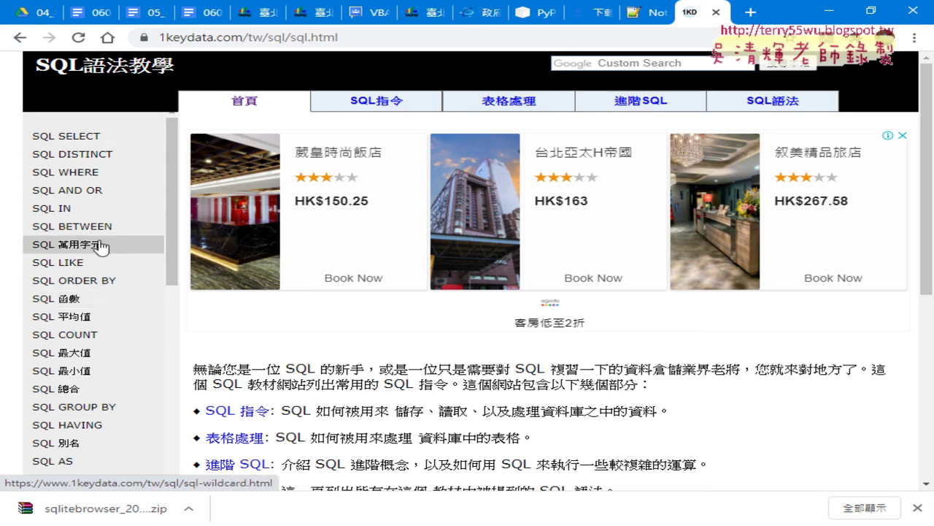
Open the SQL ORDER BY lesson, highlight ASC in its syntax, and scroll to the Sales DESC example
click(103, 282)
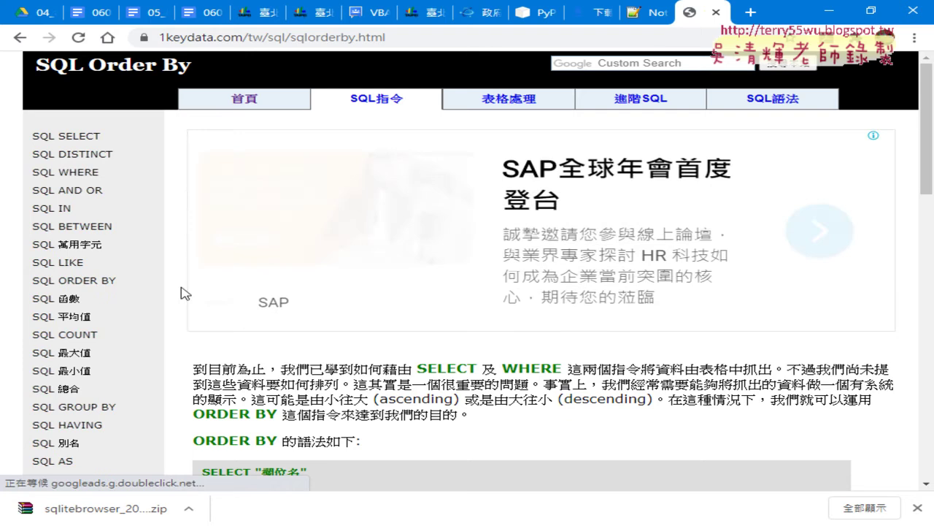
scroll(371, 341, down, 4)
scroll(389, 264, up, 1)
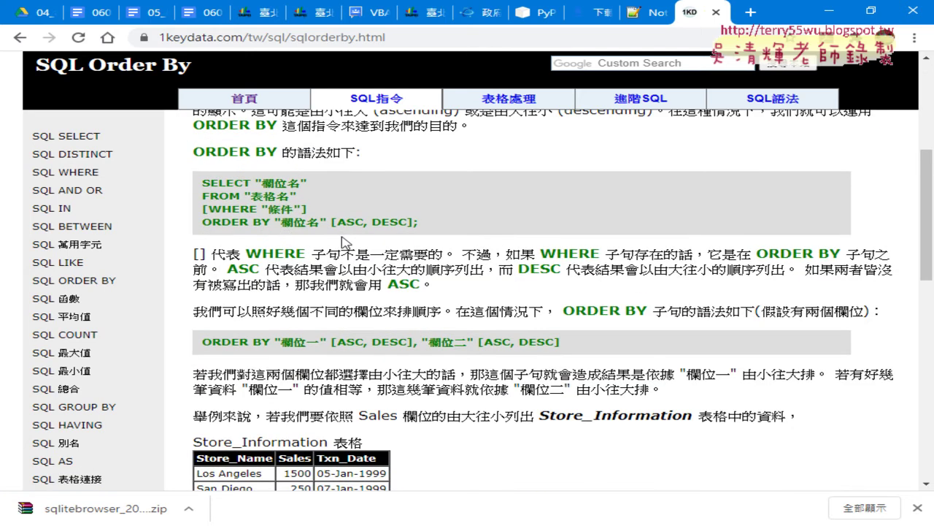
scroll(343, 243, down, 2)
drag(516, 197, 545, 195)
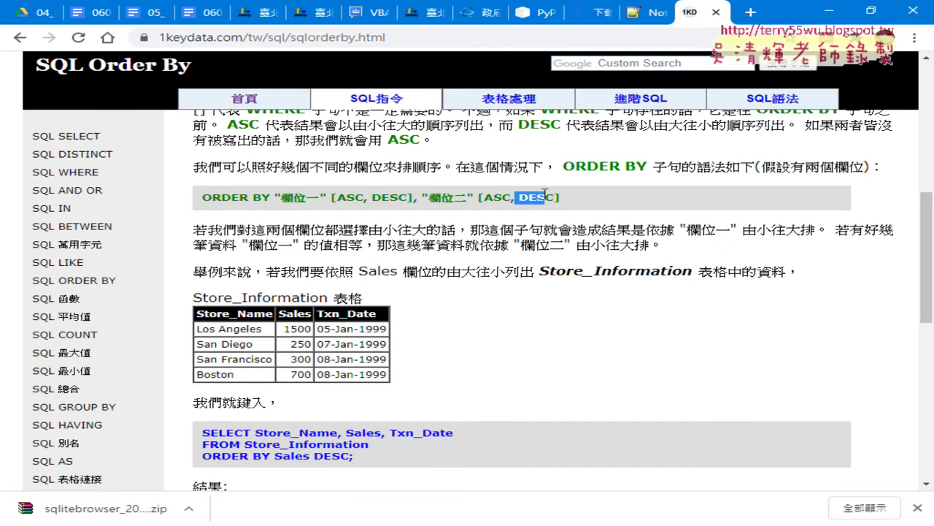
drag(485, 197, 557, 197)
scroll(541, 214, down, 2)
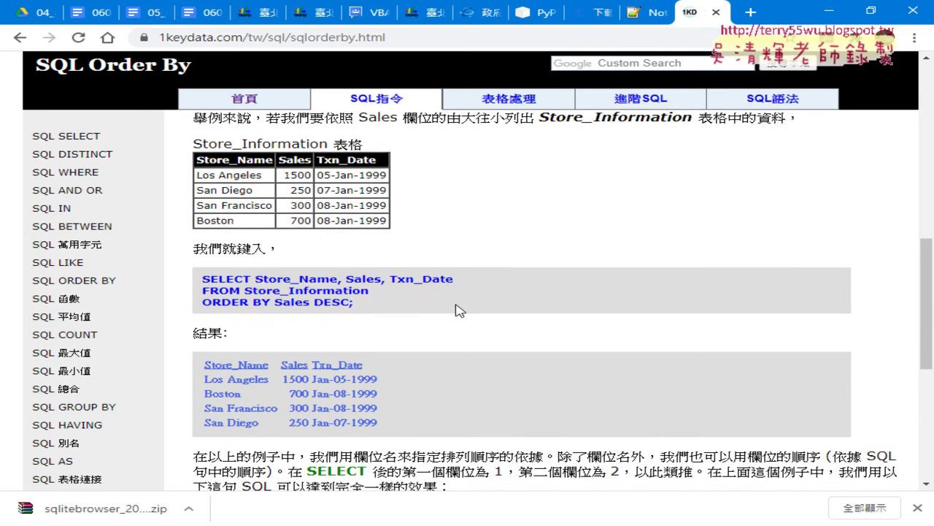
scroll(457, 309, down, 1)
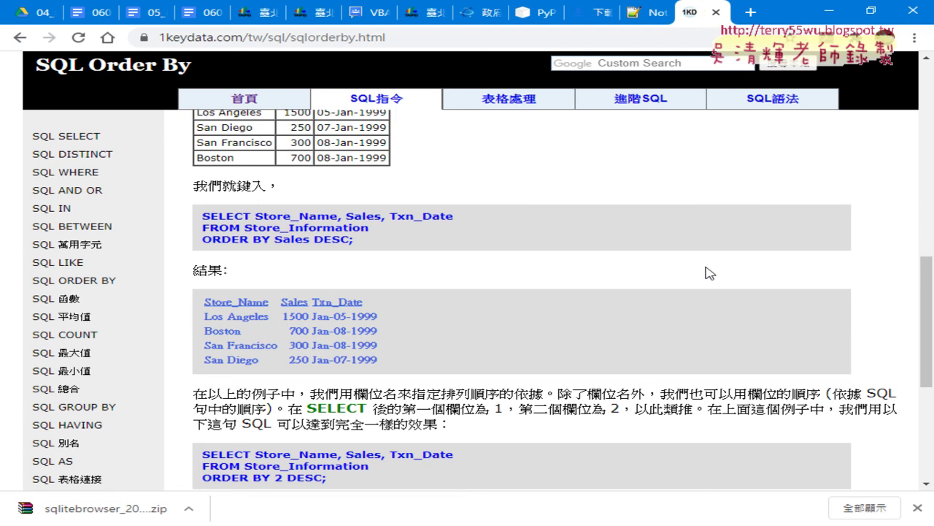
Open the SQL 平均值 lesson and highlight AVG in its syntax example
click(84, 323)
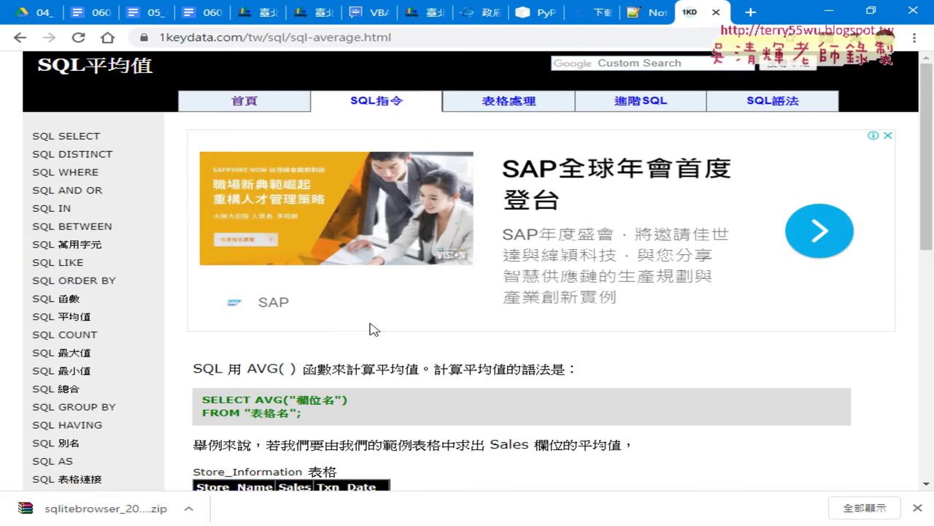
scroll(395, 328, down, 3)
double_click(264, 183)
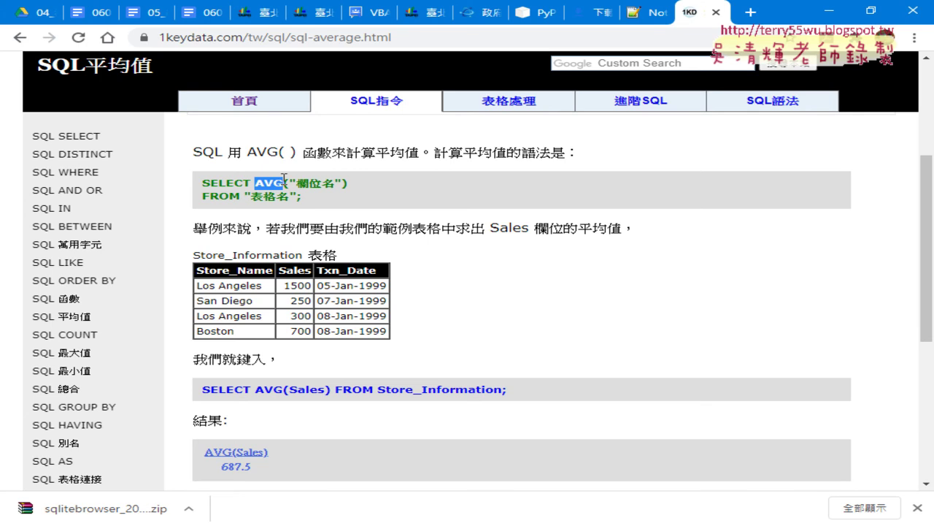
Back in Eclipse, delete the :.0f spec from line 8 so the print format reads "{},{}"
click(831, 16)
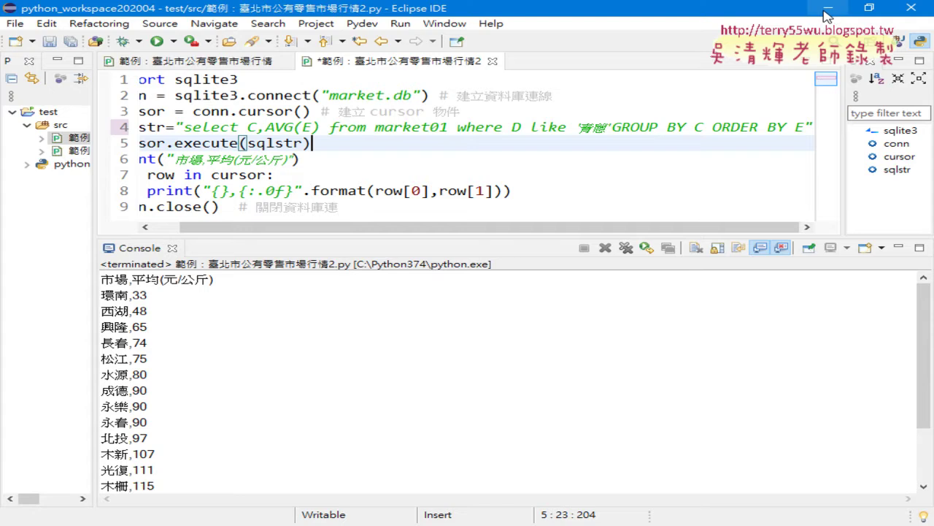
drag(265, 130, 322, 130)
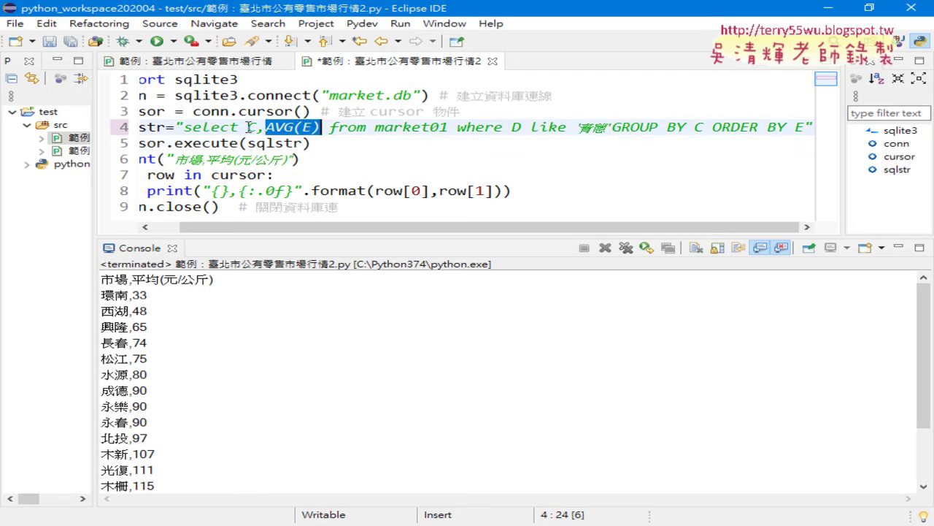
click(296, 128)
drag(264, 128, 321, 128)
drag(248, 192, 282, 191)
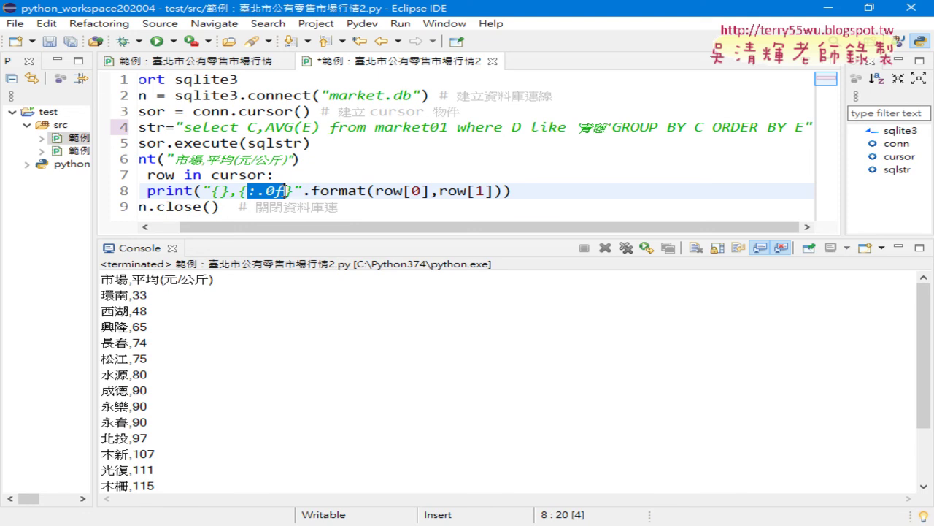
key(Delete)
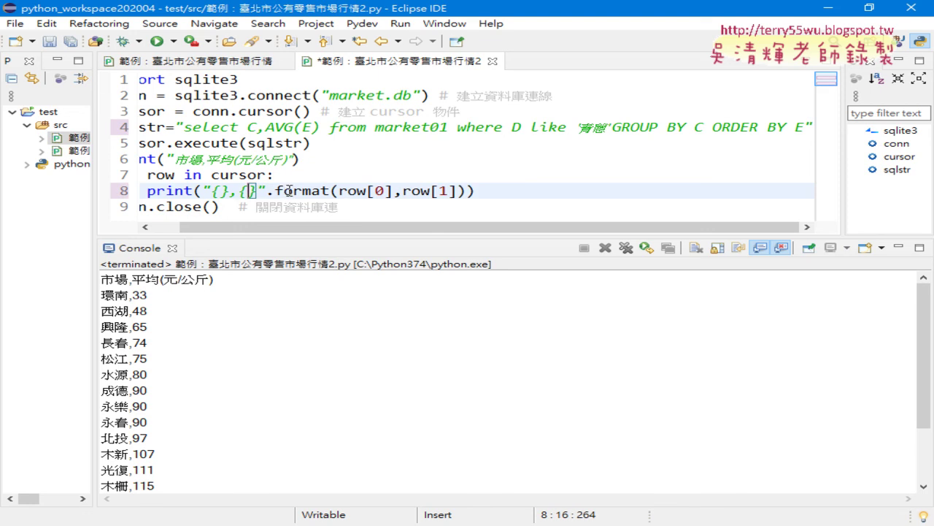
drag(267, 127, 322, 127)
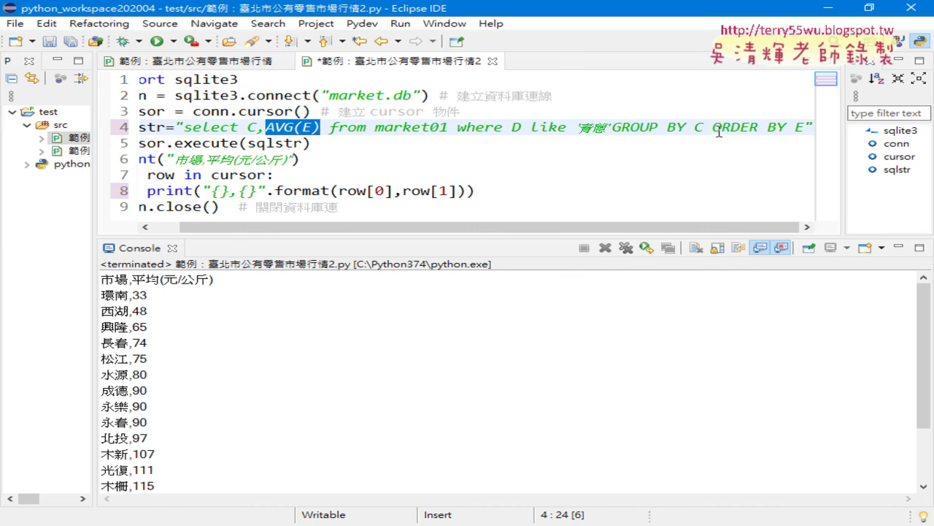
Save and run the script, then enlarge the console to review the unrounded averages
click(156, 41)
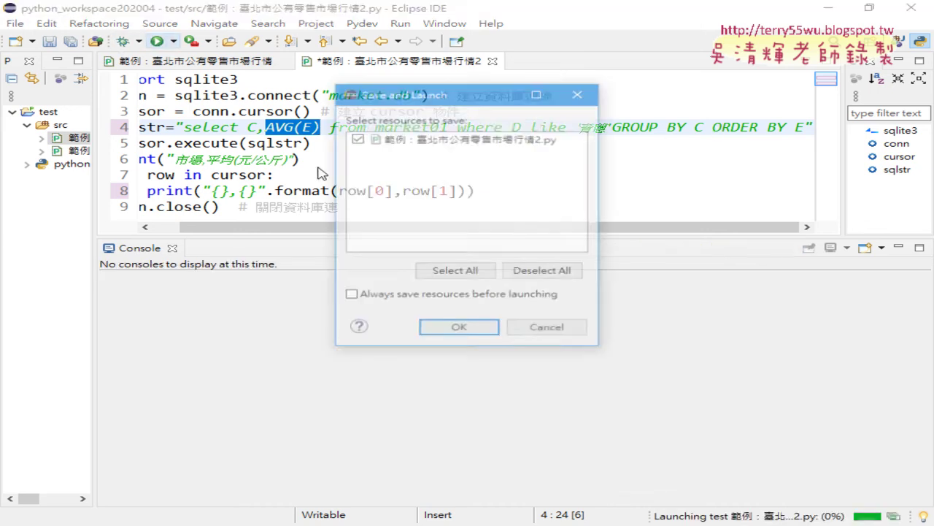
click(461, 327)
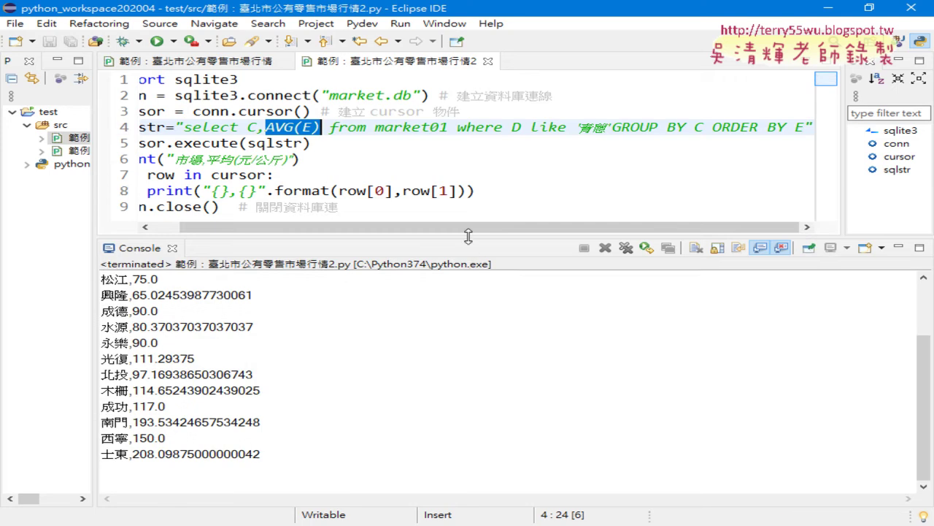
drag(468, 235, 468, 176)
scroll(928, 243, up, 1)
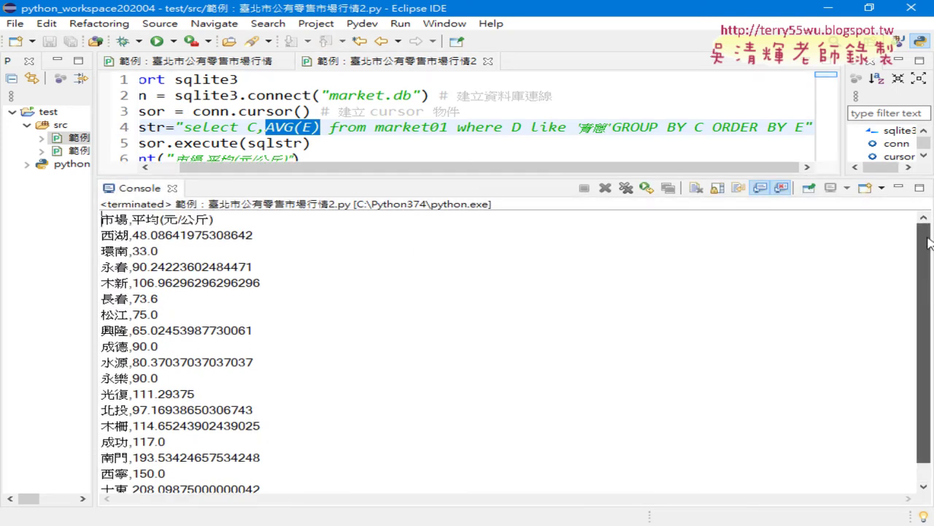
mouse_move(101, 235)
mouse_down()
mouse_move(248, 235)
mouse_move(287, 419)
mouse_up()
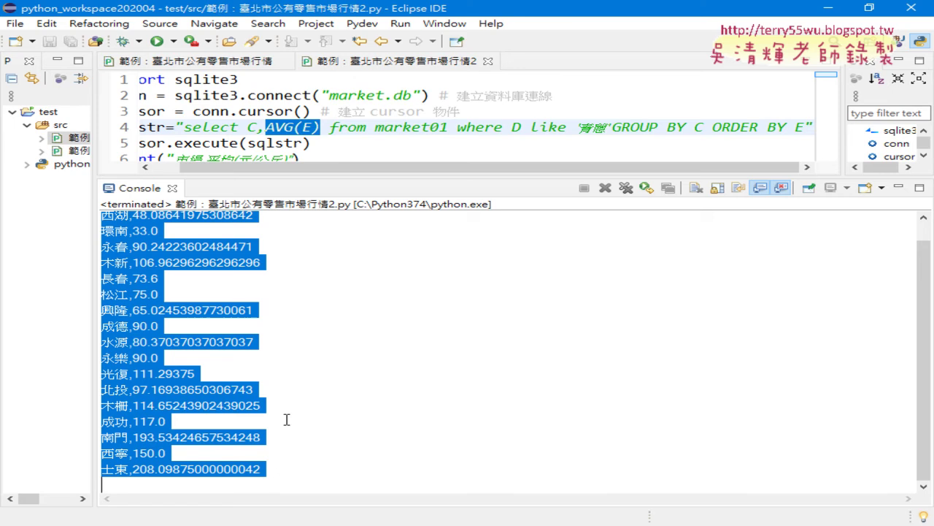
scroll(287, 419, up, 1)
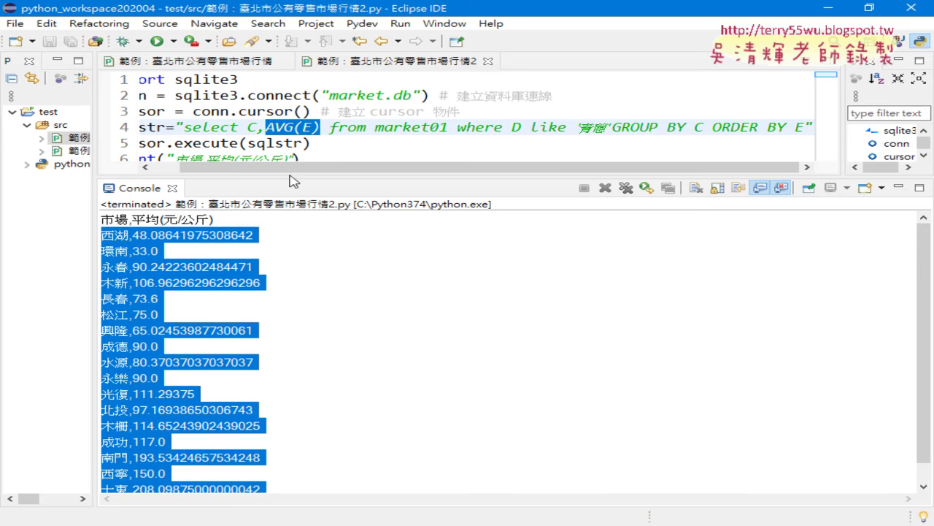
Shrink the console back and select the second {} placeholder on line 8
drag(292, 180, 286, 272)
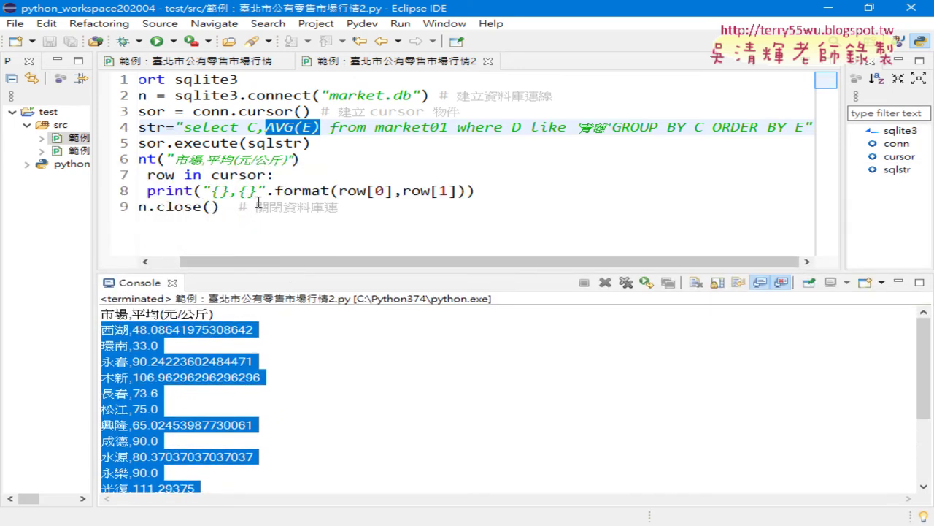
drag(256, 191, 239, 192)
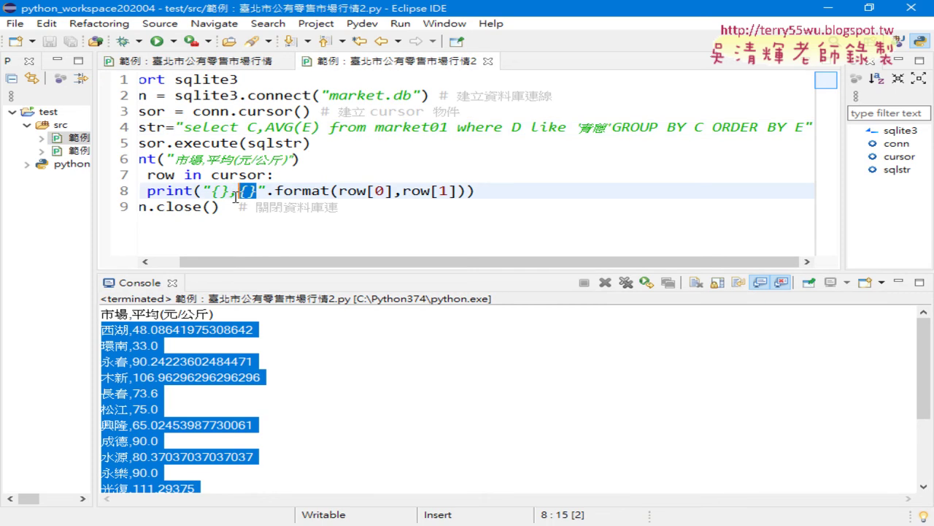
drag(310, 263, 247, 269)
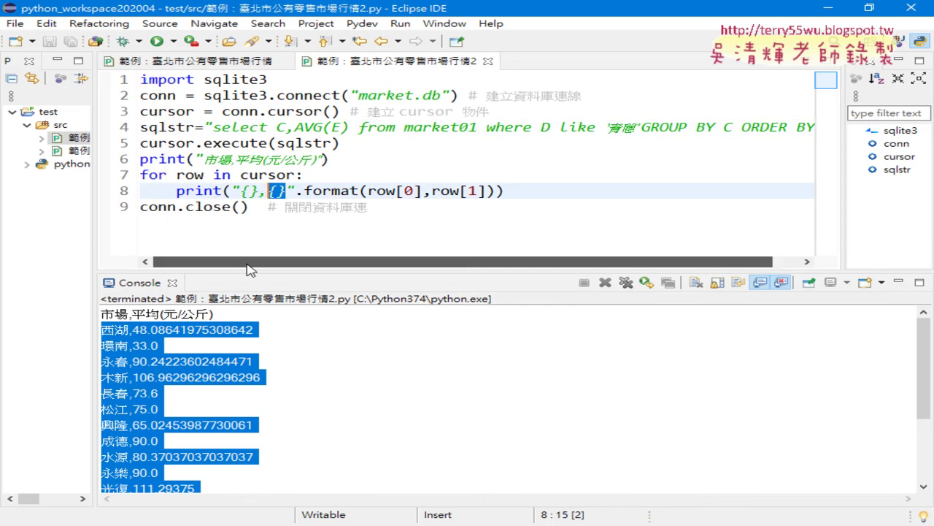
mouse_move(302, 192)
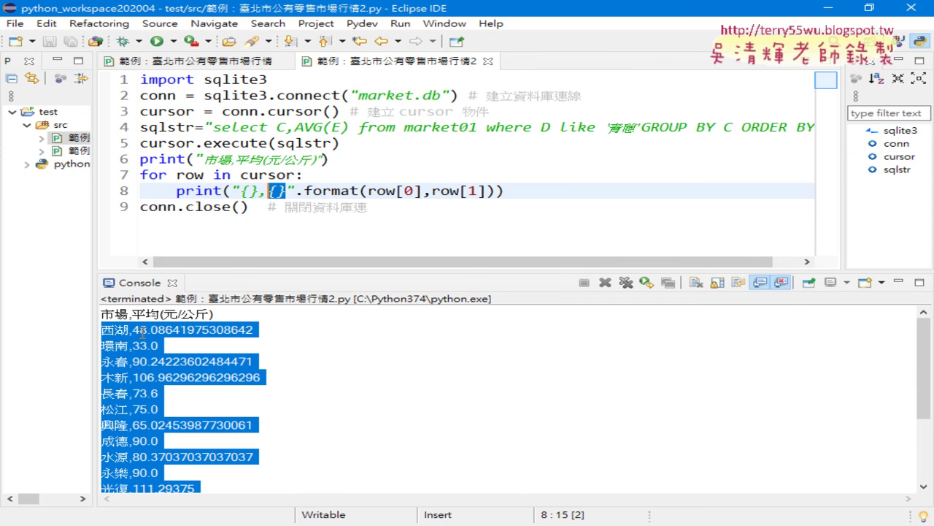
Change line 8's second placeholder to {:.0f} to round averages to whole numbers
click(279, 190)
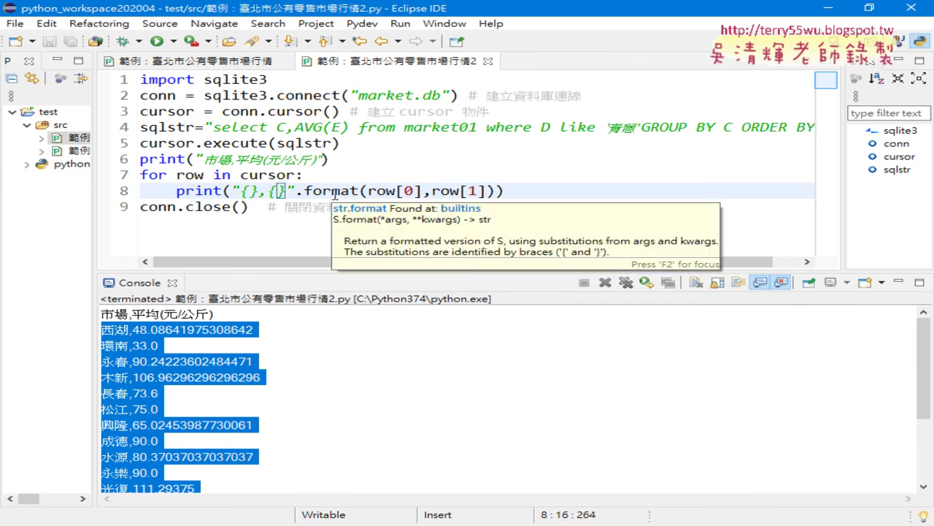
text(:)
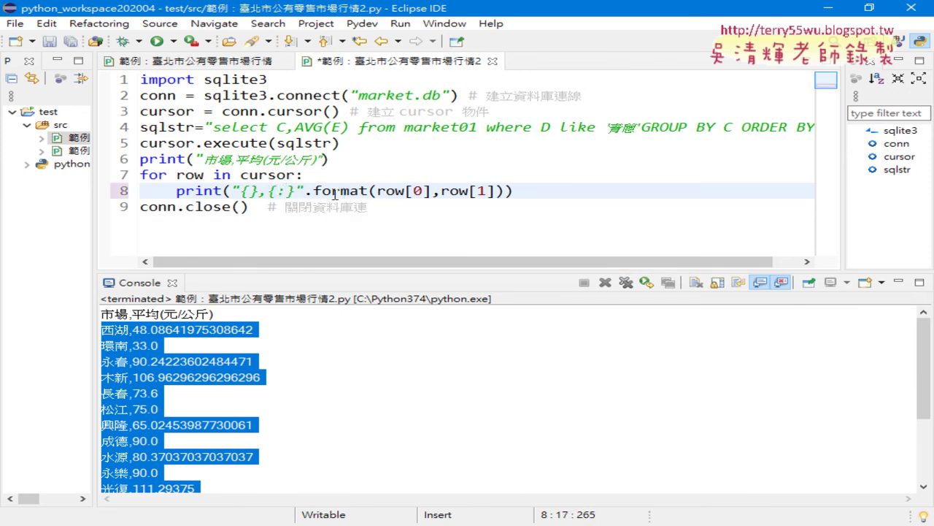
text(.)
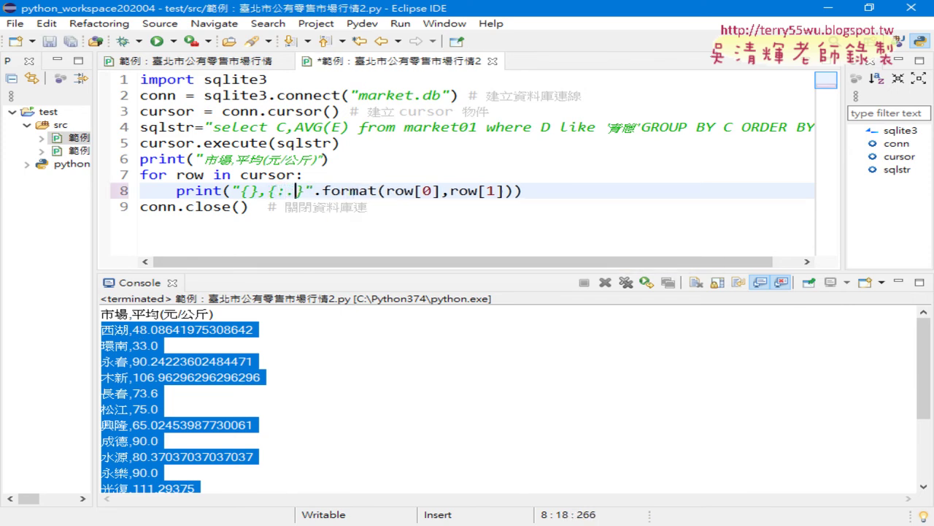
text(2)
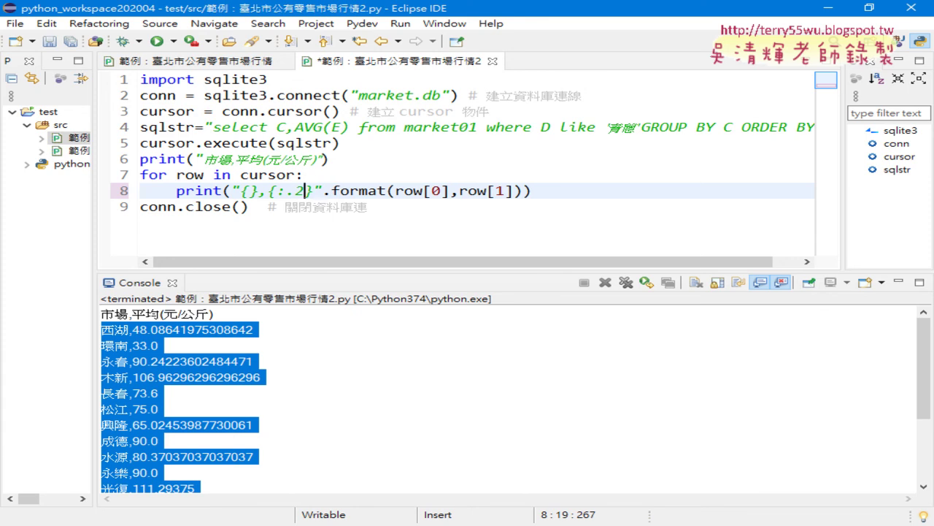
text(f)
click(296, 191)
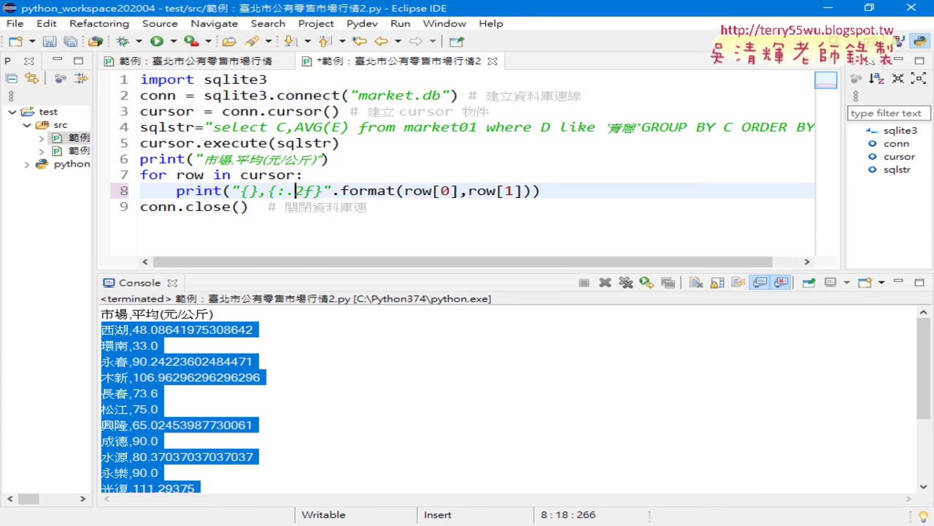
key(Delete)
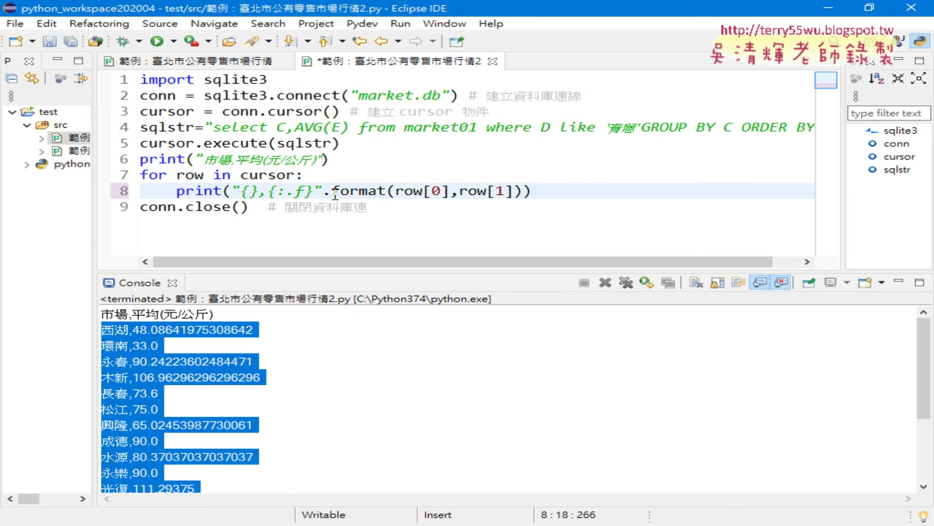
text(0)
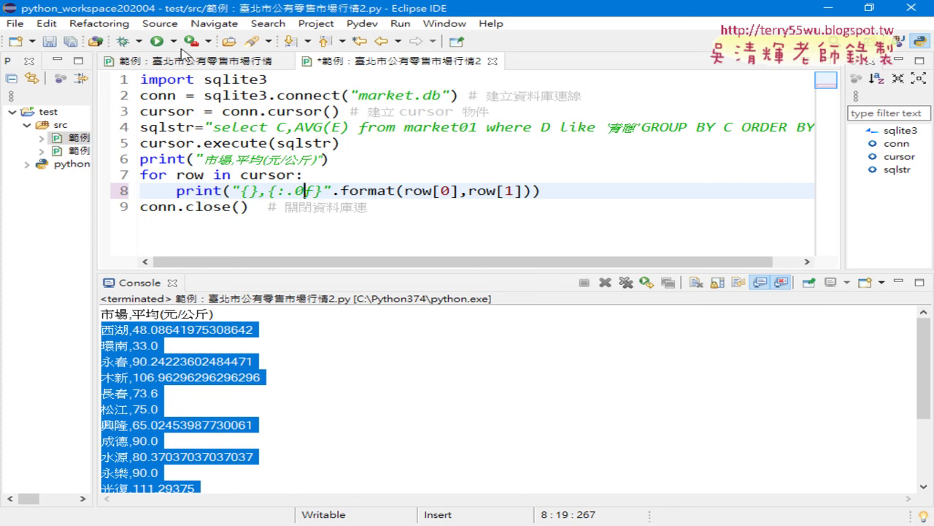
Save and rerun the script, confirming integer output such as 西湖,48
click(156, 40)
click(467, 334)
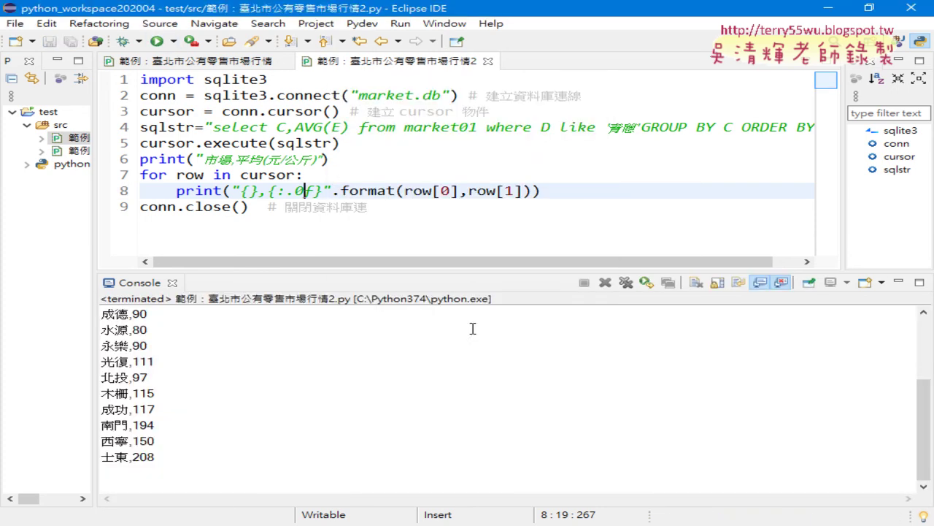
drag(474, 271, 473, 143)
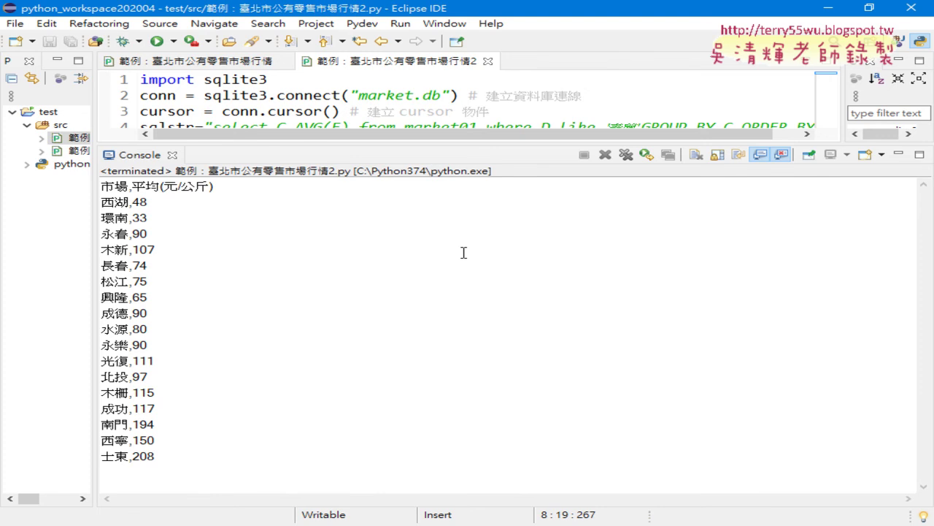
drag(141, 202, 148, 203)
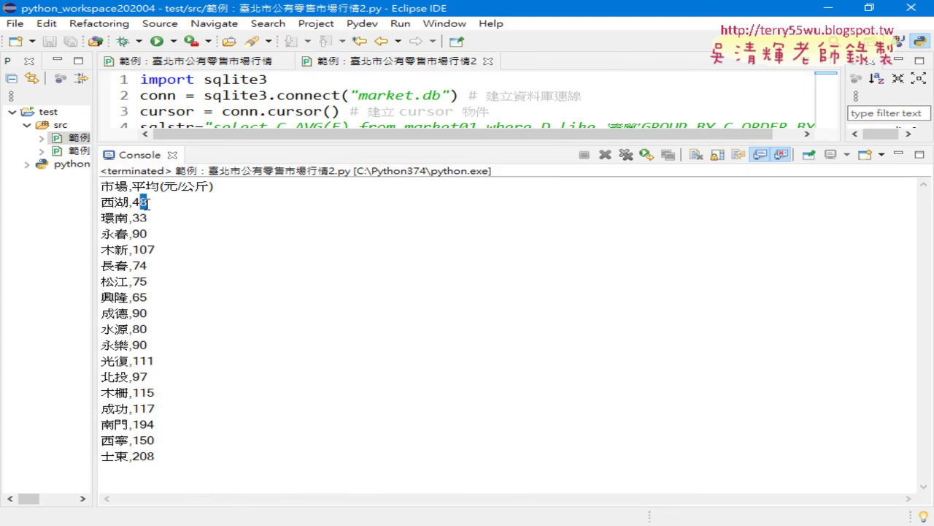
triple_click(148, 202)
drag(357, 144, 357, 190)
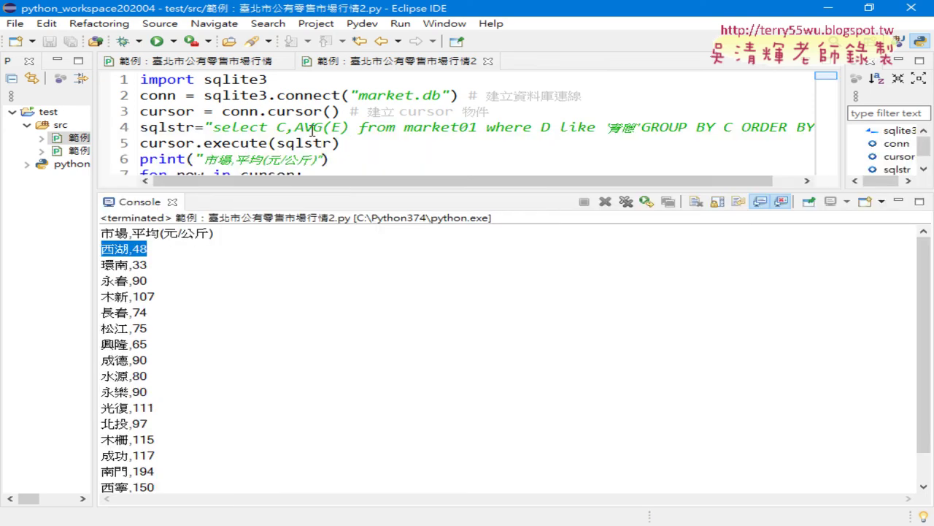
Change the query's ORDER BY E to ORDER BY AVG(E) and run the script
drag(295, 127, 350, 127)
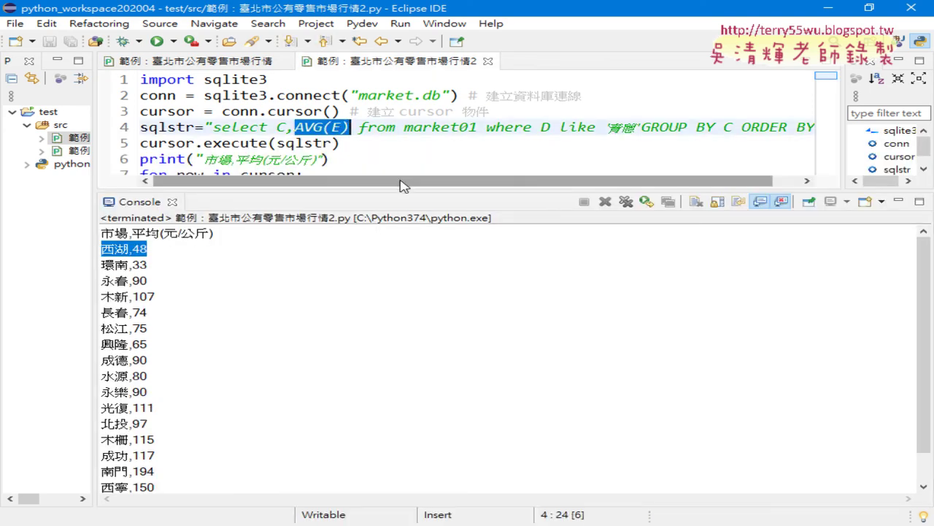
scroll(405, 181, right, 2)
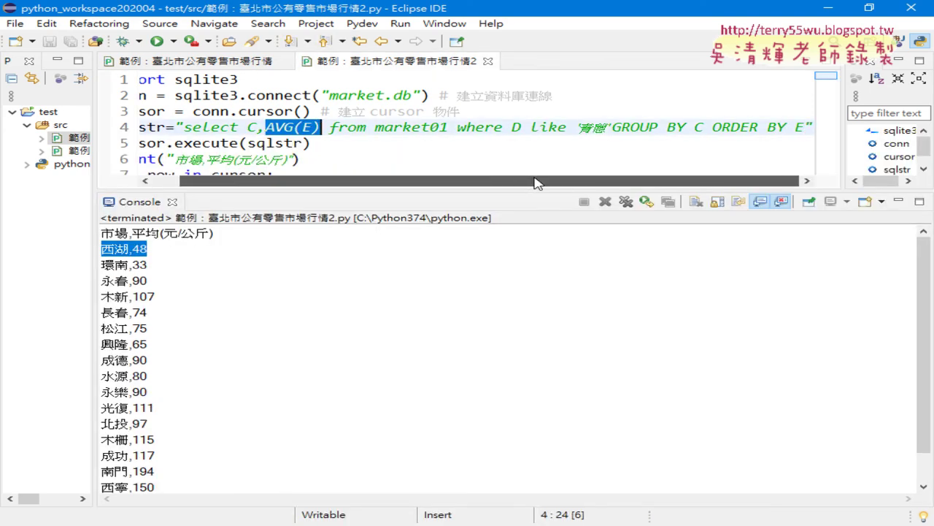
double_click(800, 127)
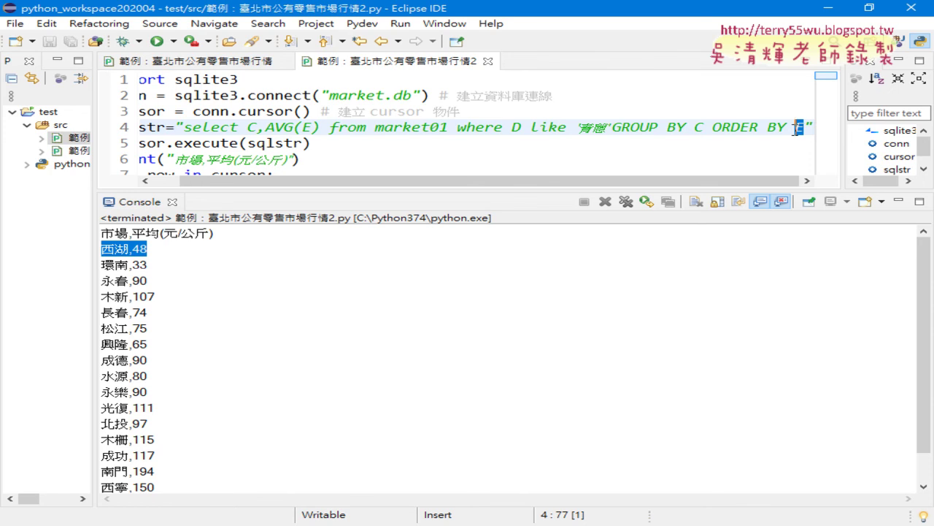
key(Left)
text(AVG)
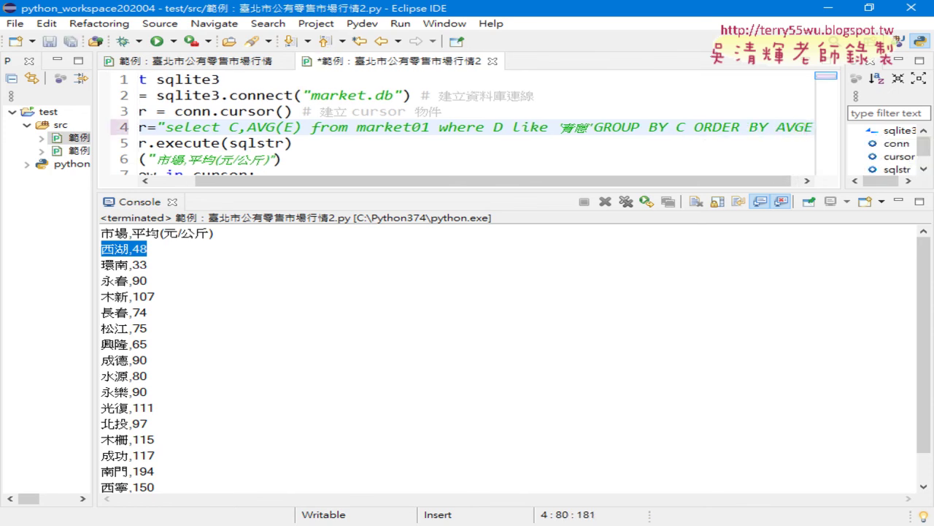
text((E)
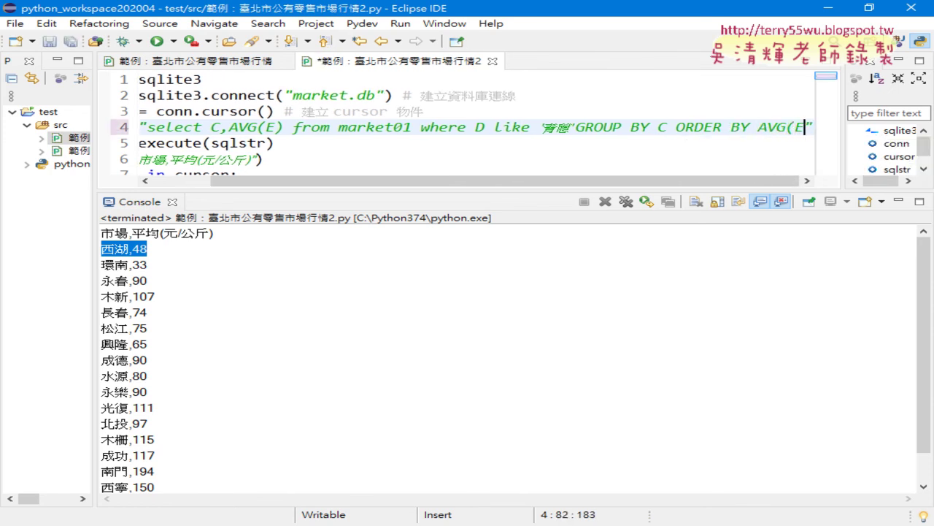
key(Right)
text())
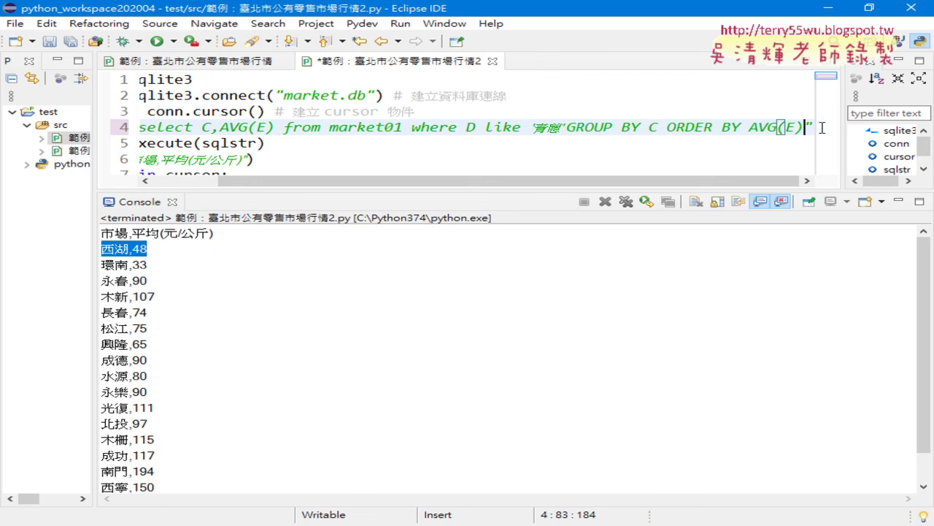
drag(750, 128, 803, 130)
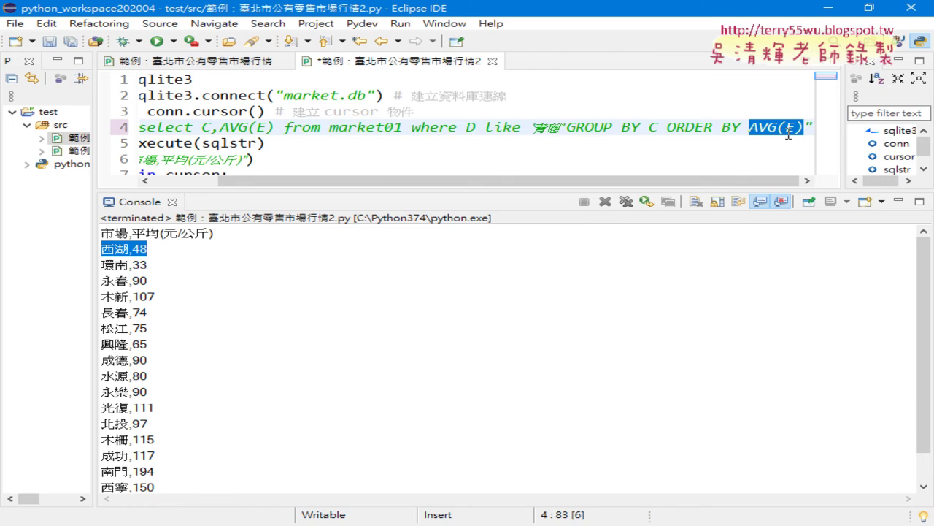
click(157, 41)
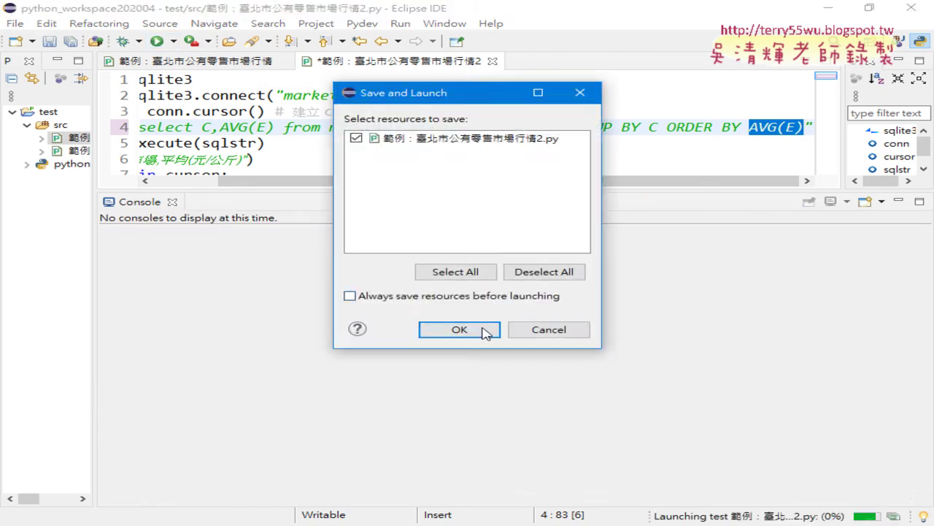
Save and run, check the averages rise from 33 to 208, then minimize Eclipse
click(483, 330)
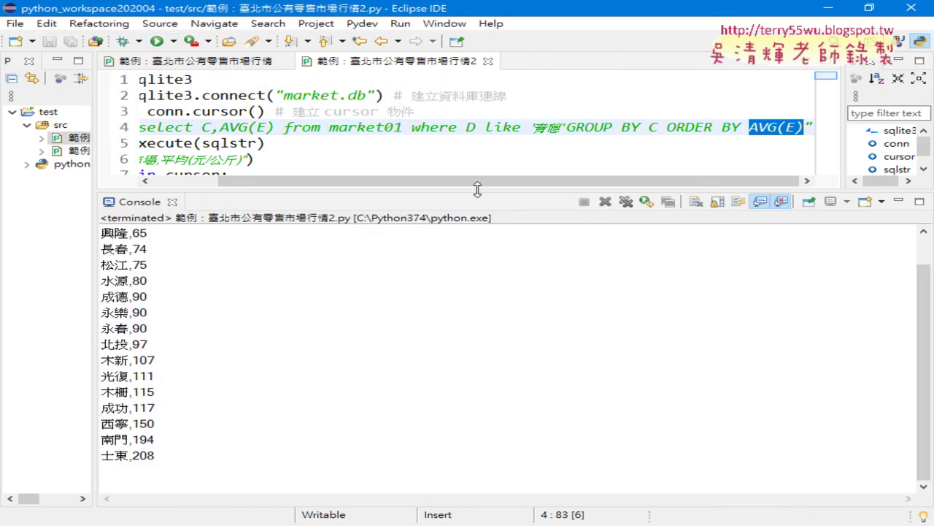
drag(477, 189, 478, 147)
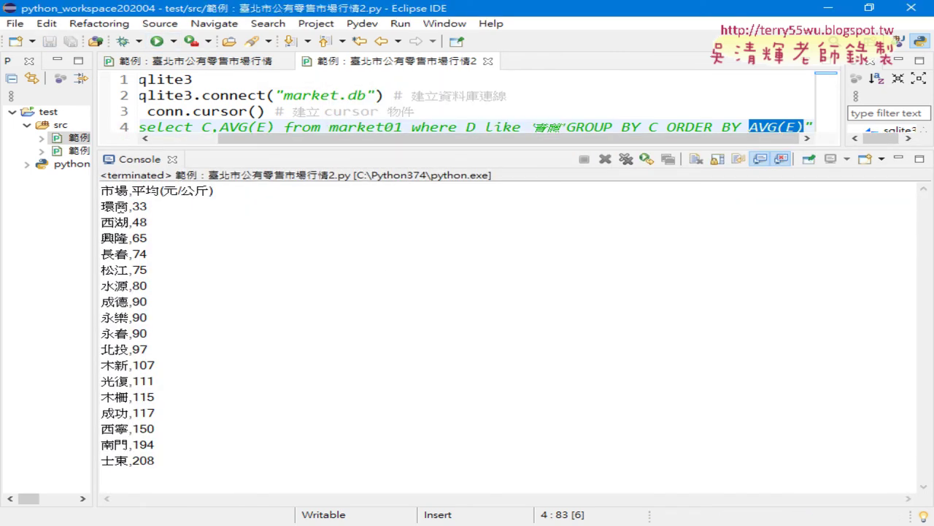
drag(133, 207, 148, 207)
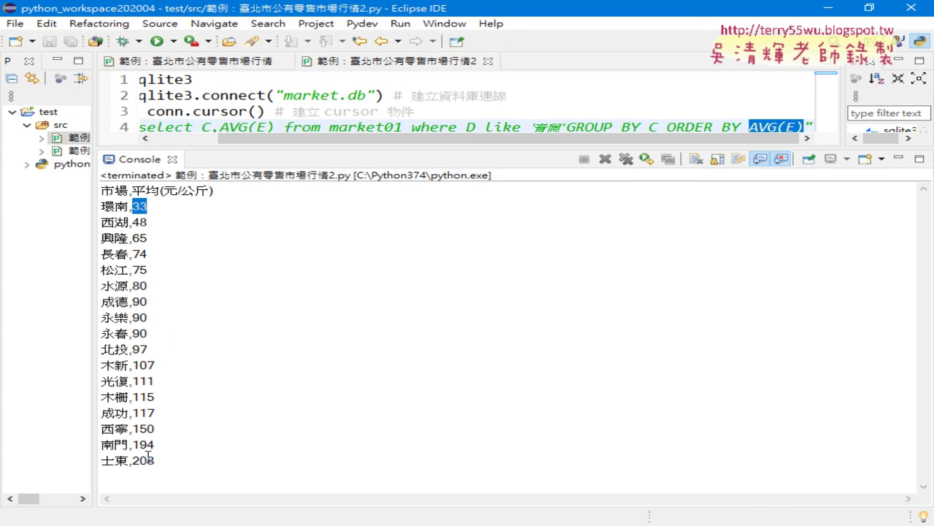
drag(132, 460, 155, 460)
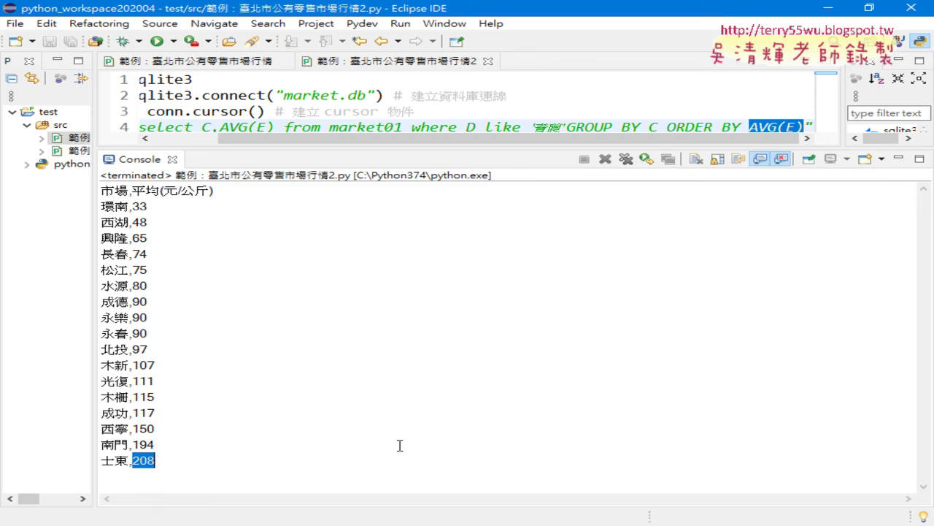
click(827, 13)
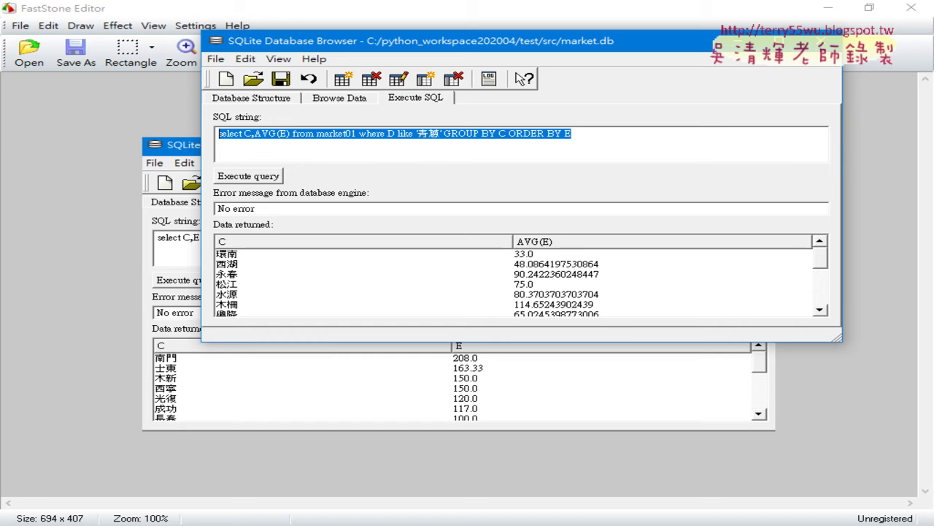
Alt+Tab from SQLite Database Browser to Chrome's 1keydata AVG page
key(alt+Tab)
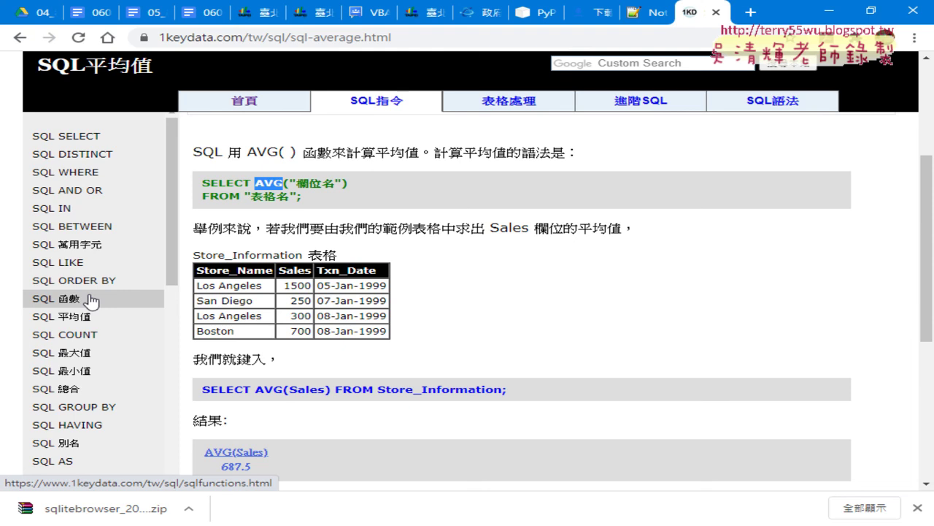
Bring up SQLite Database Browser briefly, minimize it, and switch Chrome to the data.gov.tw tab
key(alt+Tab)
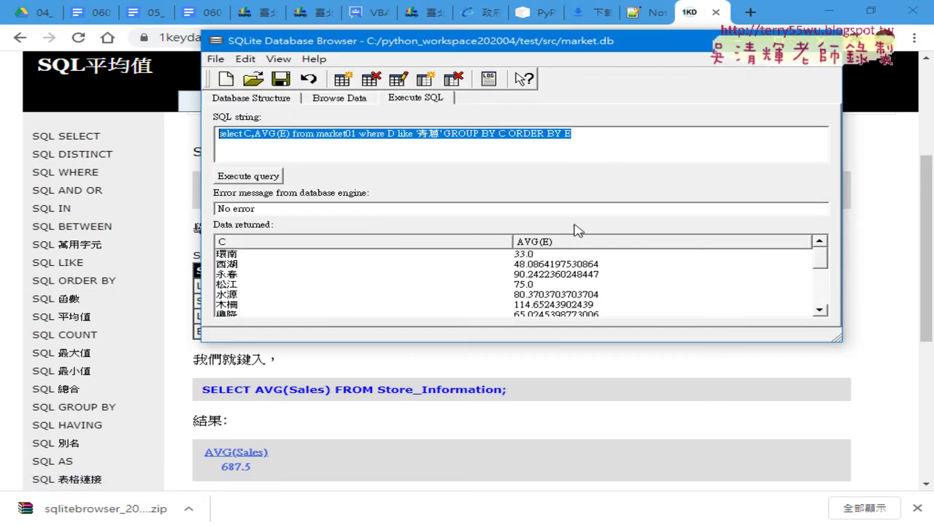
click(588, 139)
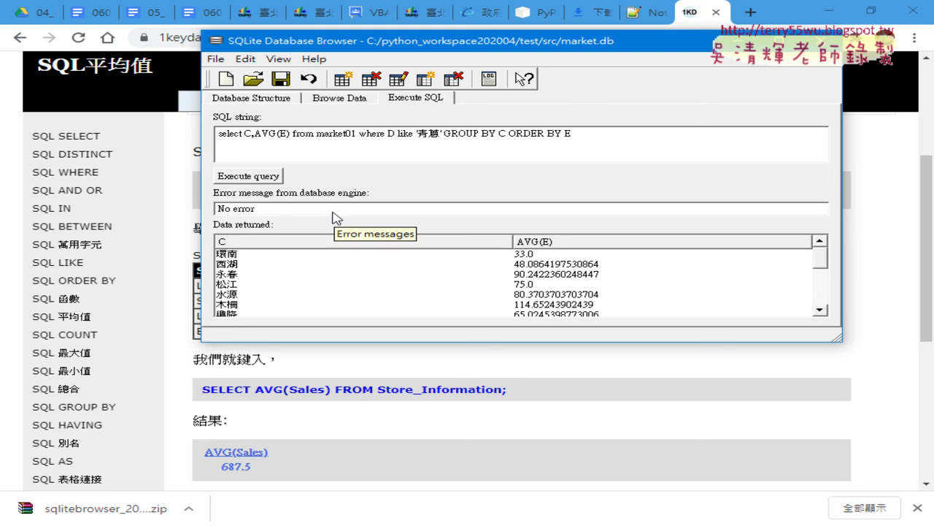
click(755, 41)
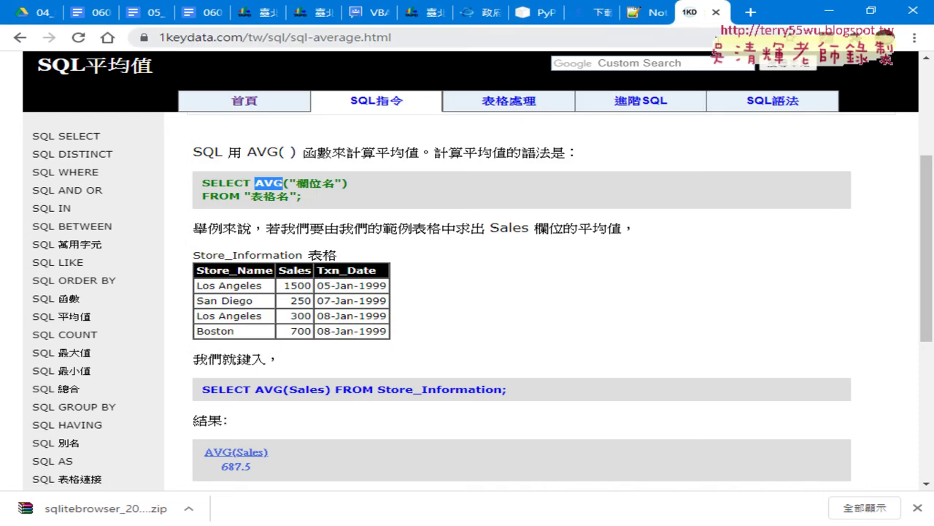
click(471, 13)
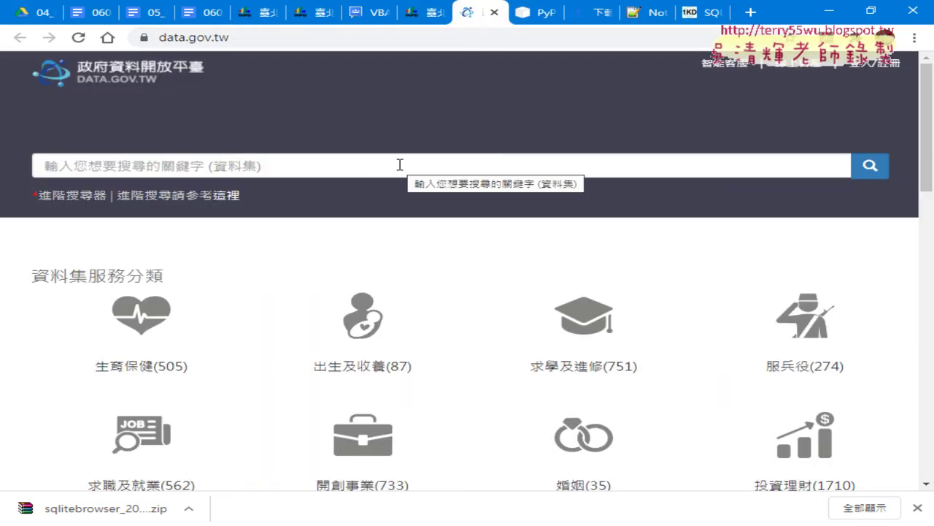
Open the catalogue of all 45982 datasets from the data.gov.tw footer
scroll(371, 209, down, 7)
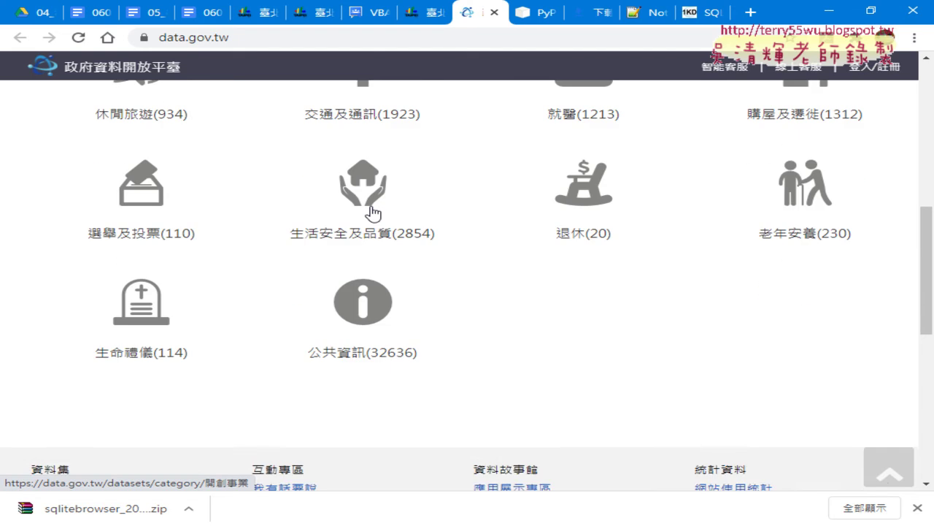
scroll(371, 211, down, 2)
scroll(371, 211, down, 1)
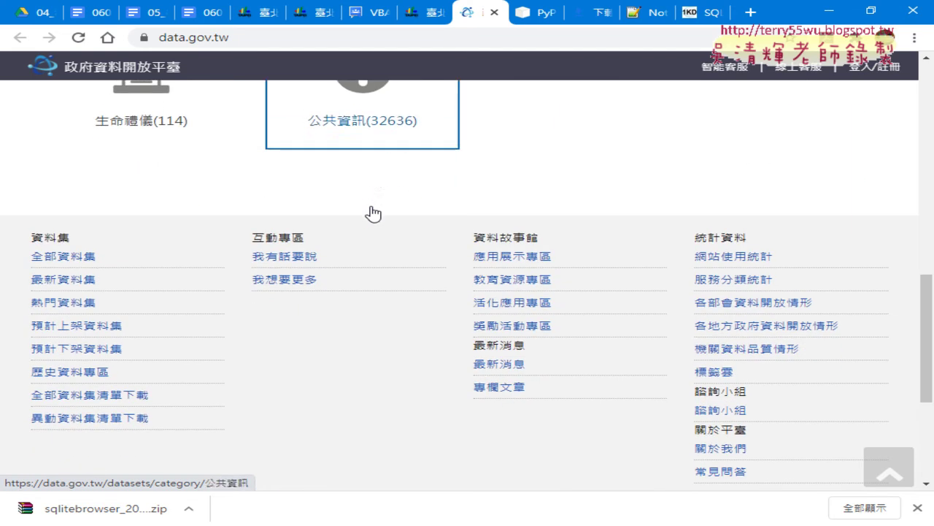
click(73, 260)
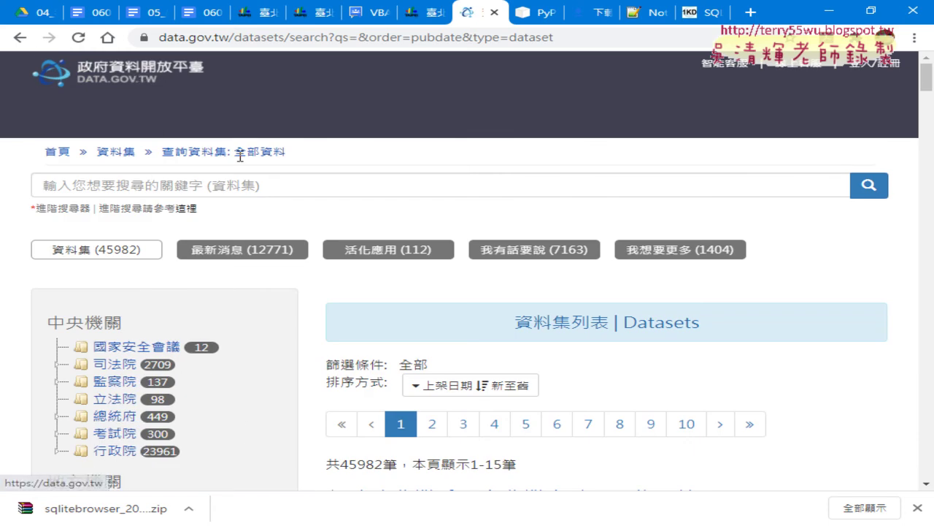
Scroll down the results to the 檔案格式 file-format counts, such as CSV 31498
scroll(341, 181, down, 4)
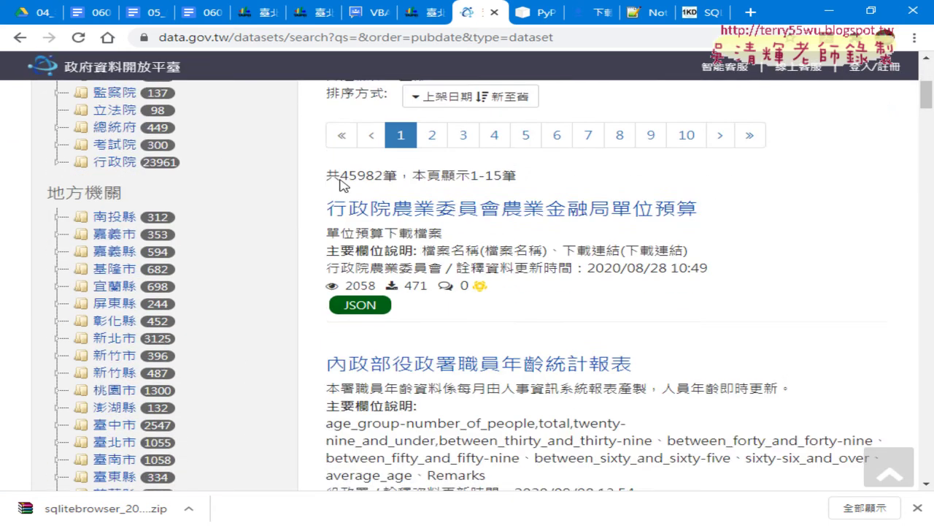
scroll(340, 181, up, 2)
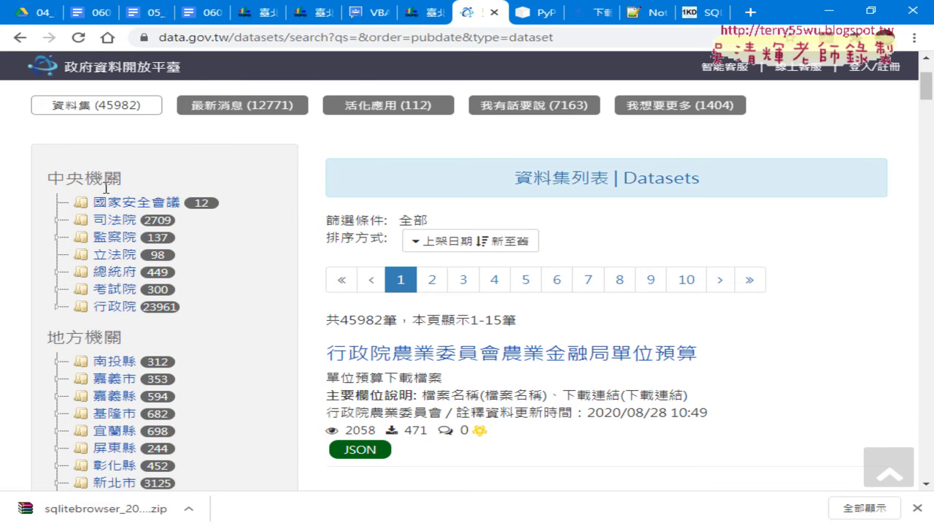
scroll(106, 187, down, 3)
scroll(203, 236, down, 3)
scroll(207, 237, down, 3)
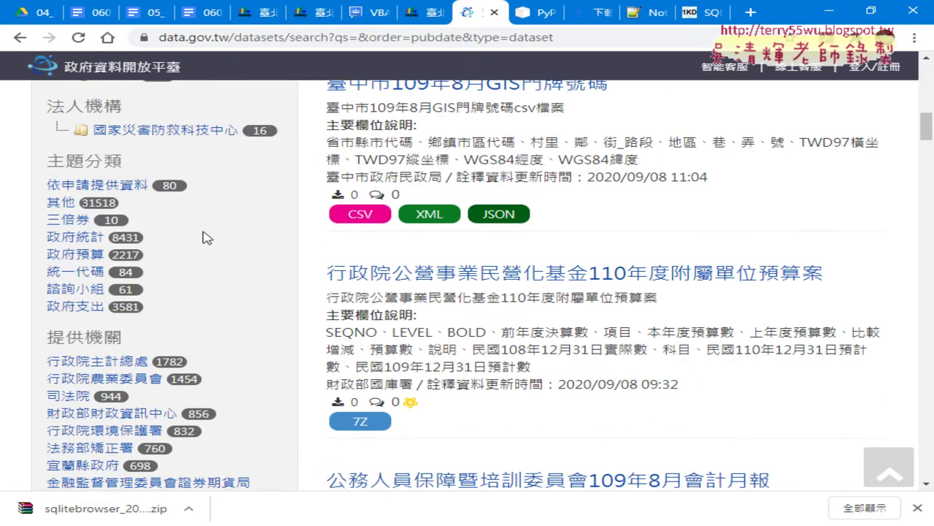
scroll(202, 235, down, 3)
scroll(202, 235, down, 4)
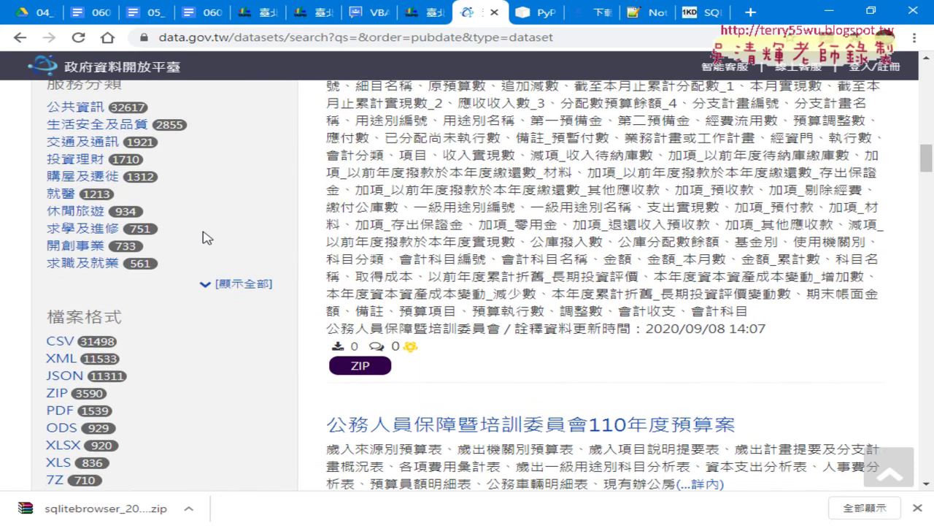
scroll(207, 237, down, 2)
drag(48, 172, 131, 176)
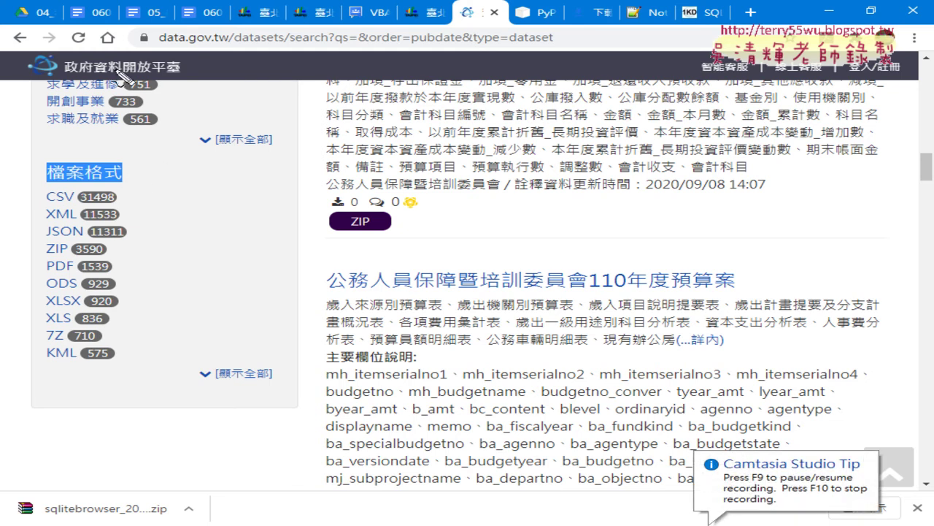
drag(119, 73, 168, 85)
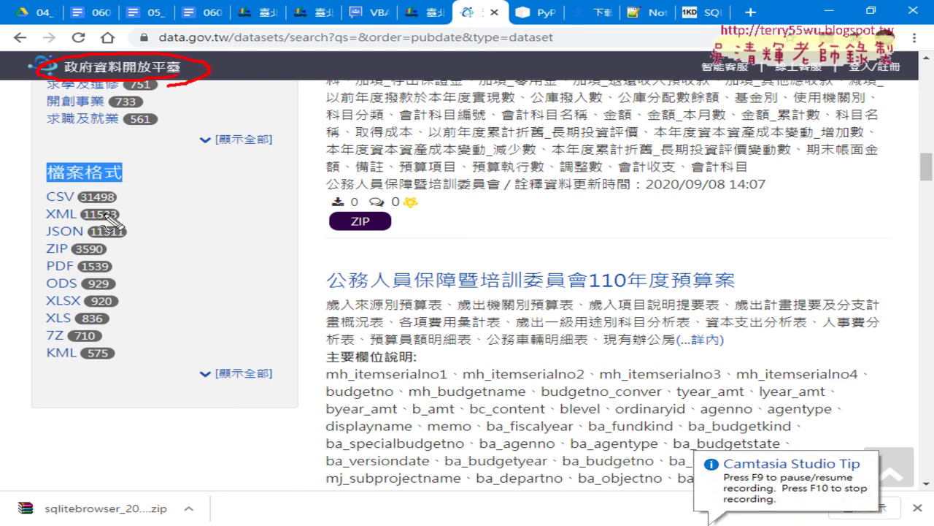
drag(73, 208, 118, 221)
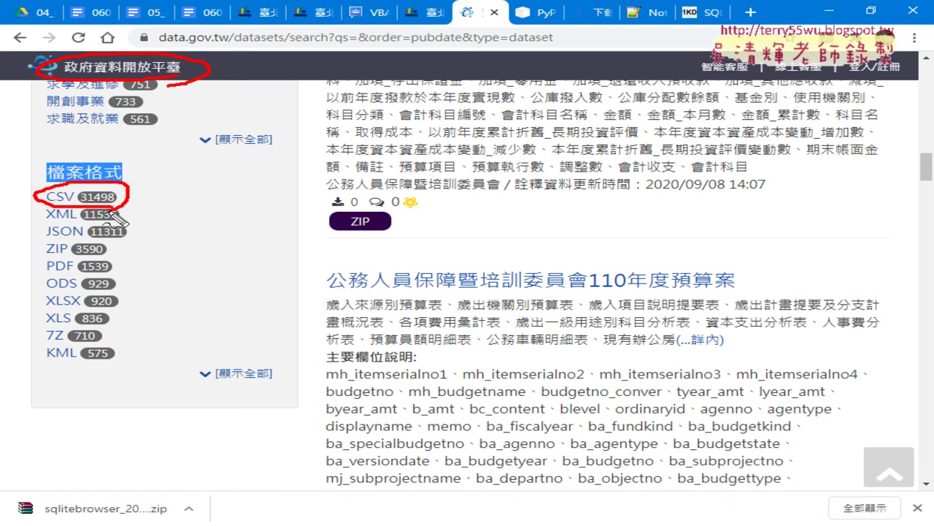
mouse_move(146, 185)
mouse_down()
mouse_move(173, 186)
mouse_move(109, 206)
mouse_move(113, 252)
mouse_up()
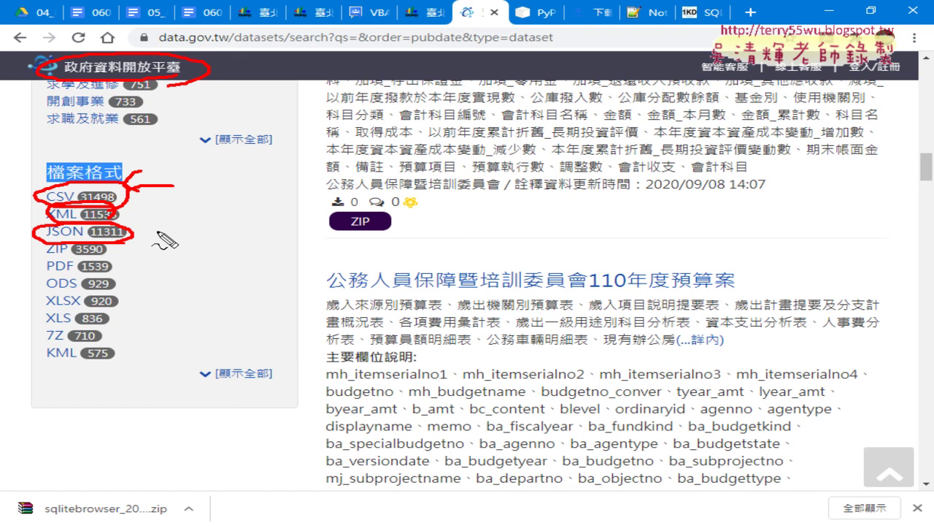
key(Escape)
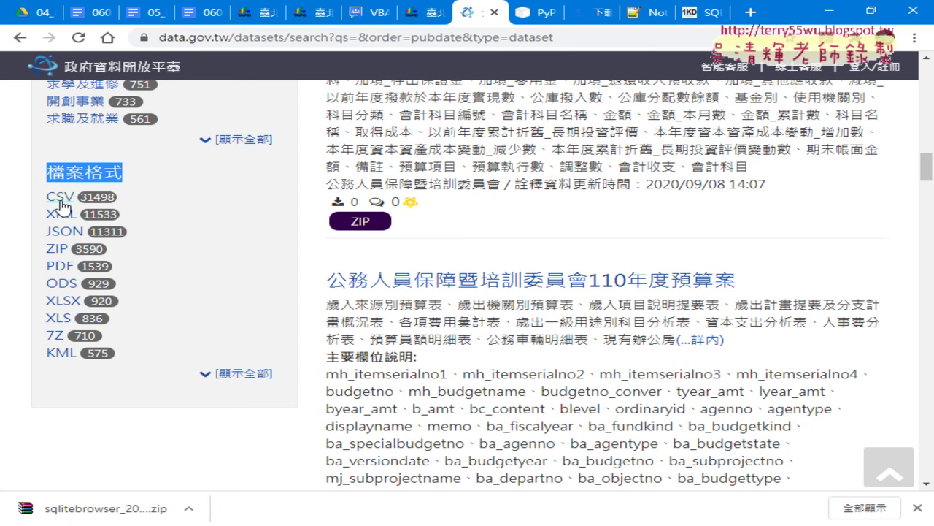
Filter the datasets to the 31498 CSV ones and scroll through the results
click(62, 207)
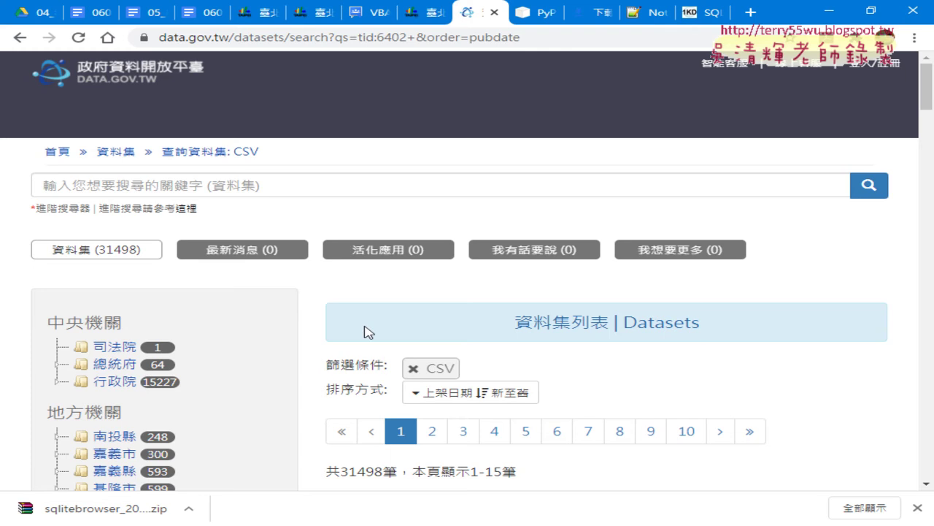
scroll(365, 330, down, 3)
scroll(365, 330, down, 1)
scroll(367, 333, down, 1)
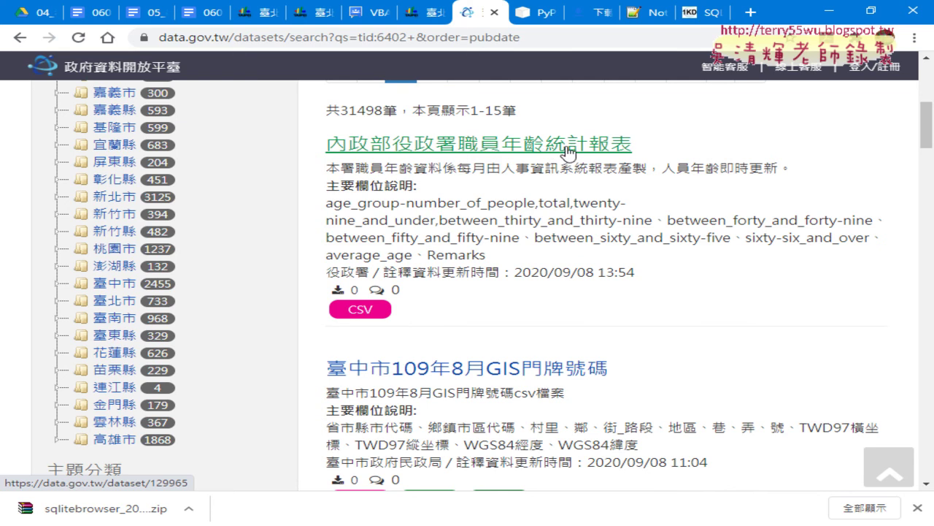
scroll(603, 207, down, 1)
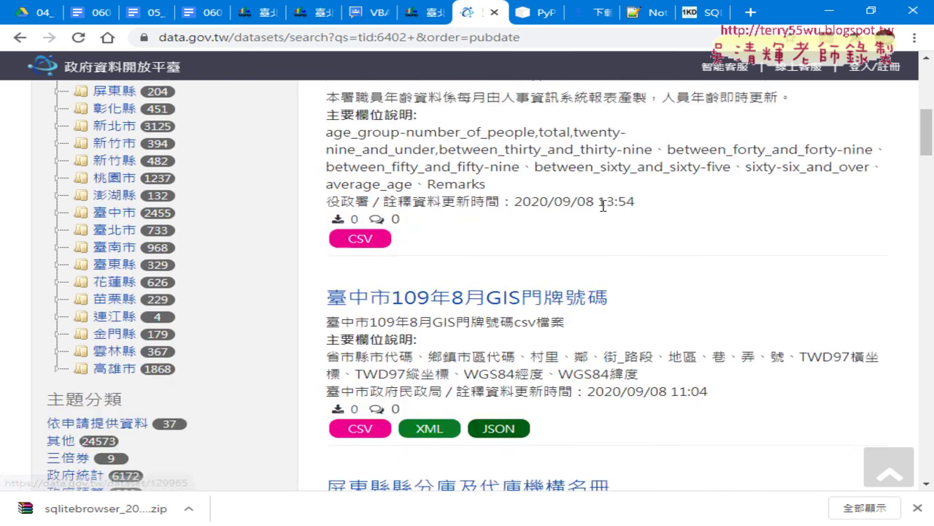
scroll(603, 206, down, 3)
scroll(603, 206, down, 1)
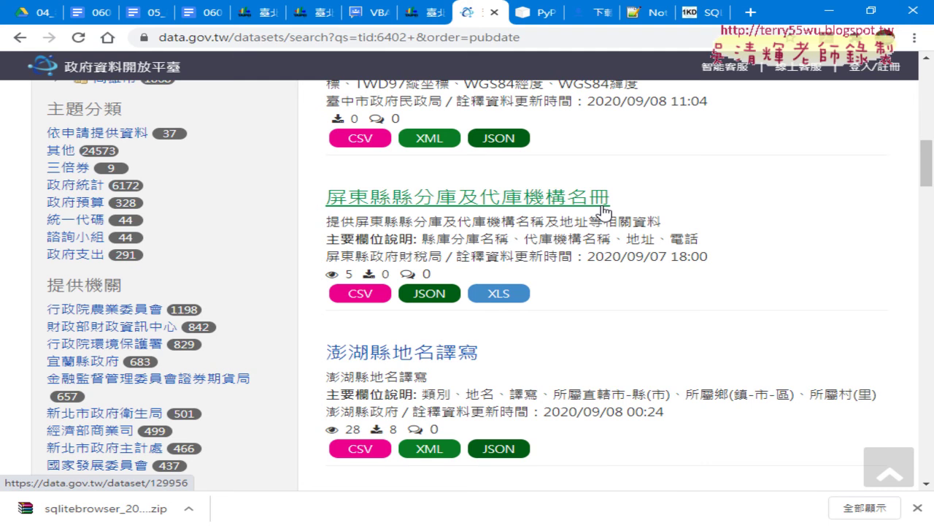
Go to the data.taipei home page in the Taipei open-data tab
click(423, 12)
scroll(421, 198, up, 2)
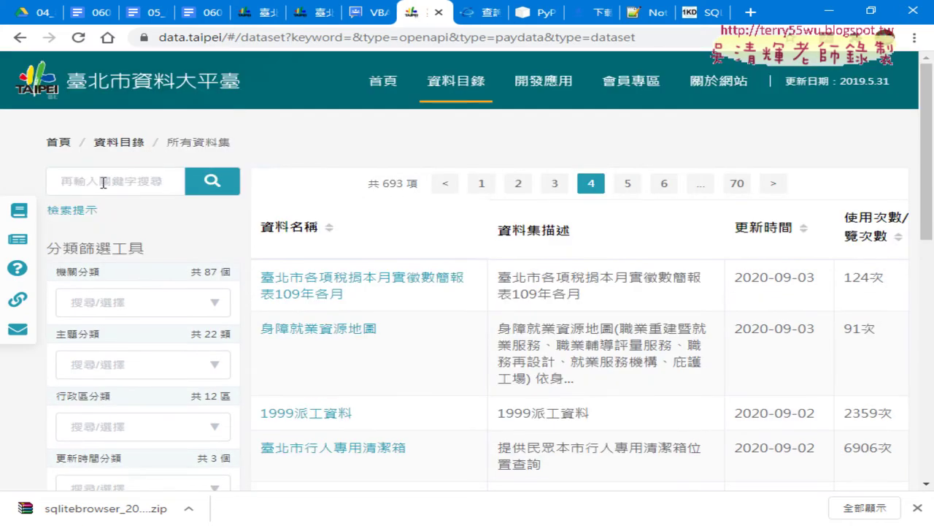
click(391, 83)
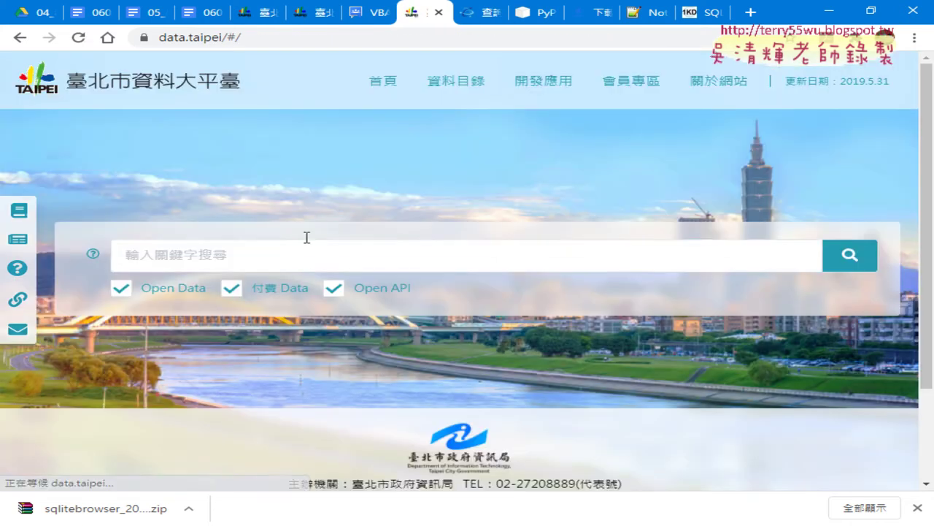
Search data.taipei for 竊盜 and scroll through the nine theft-related datasets
click(293, 259)
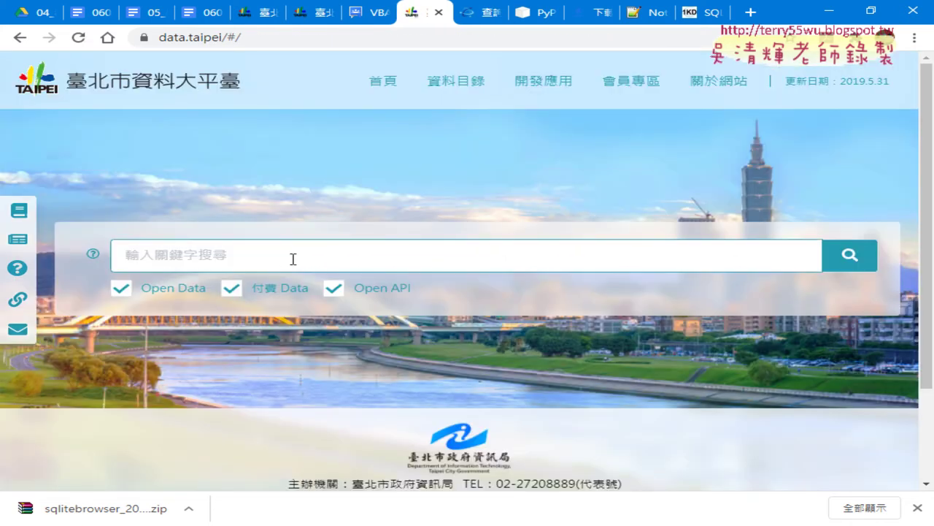
text(ㄑㄧㄝ)
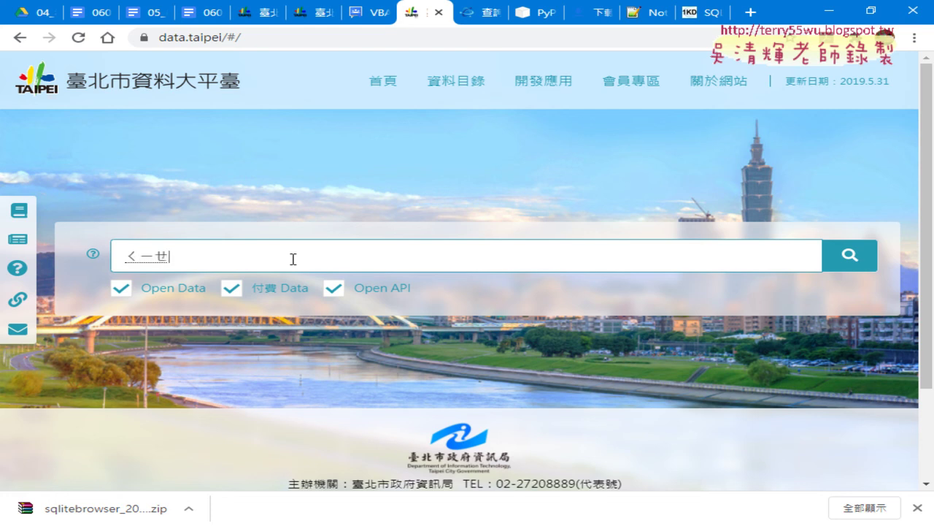
text(ˋ)
text(ㄉㄠˋ)
key(Return)
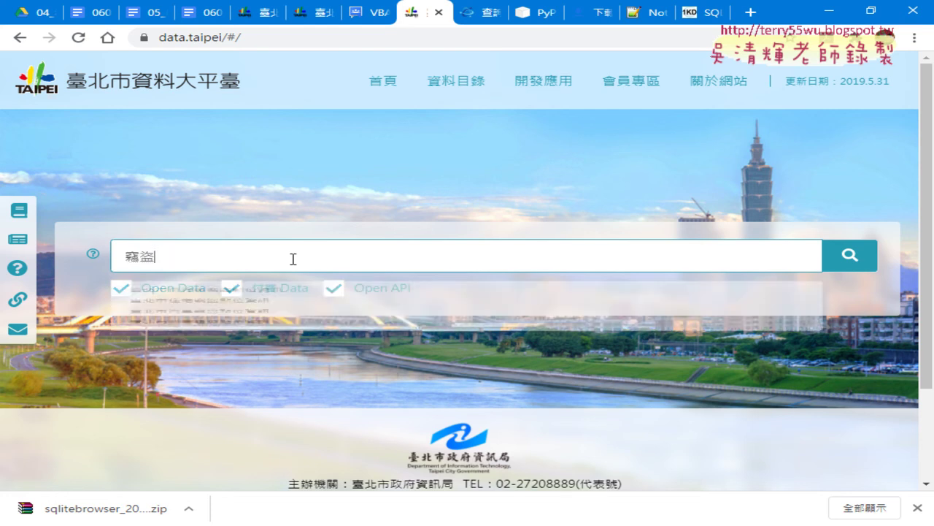
key(Return)
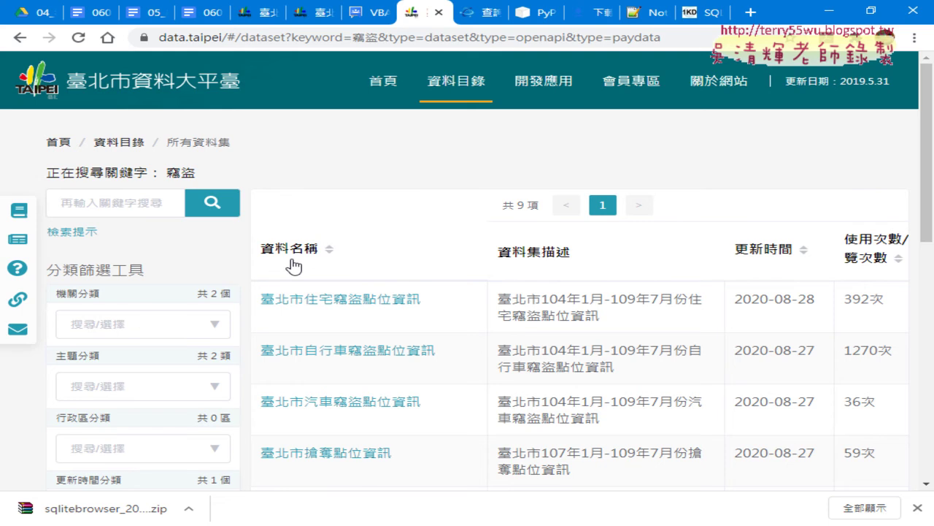
scroll(394, 249, down, 2)
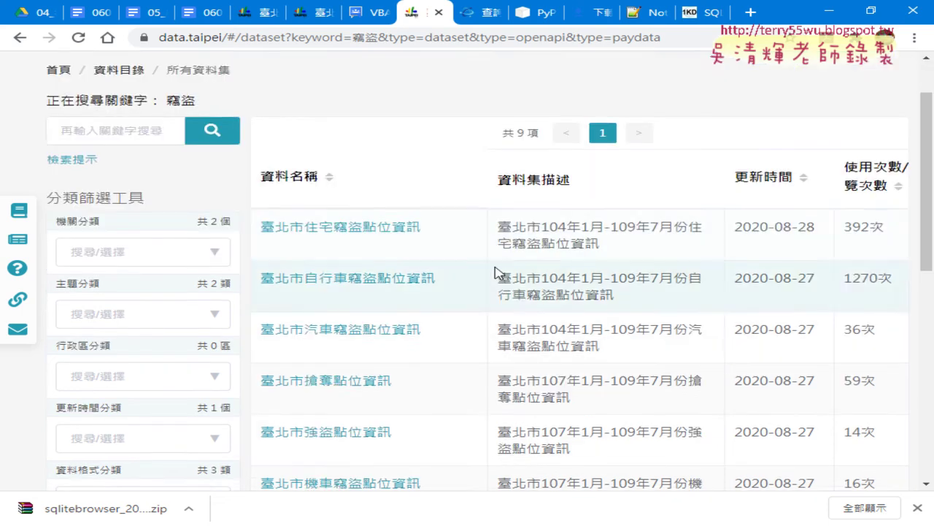
scroll(453, 272, down, 1)
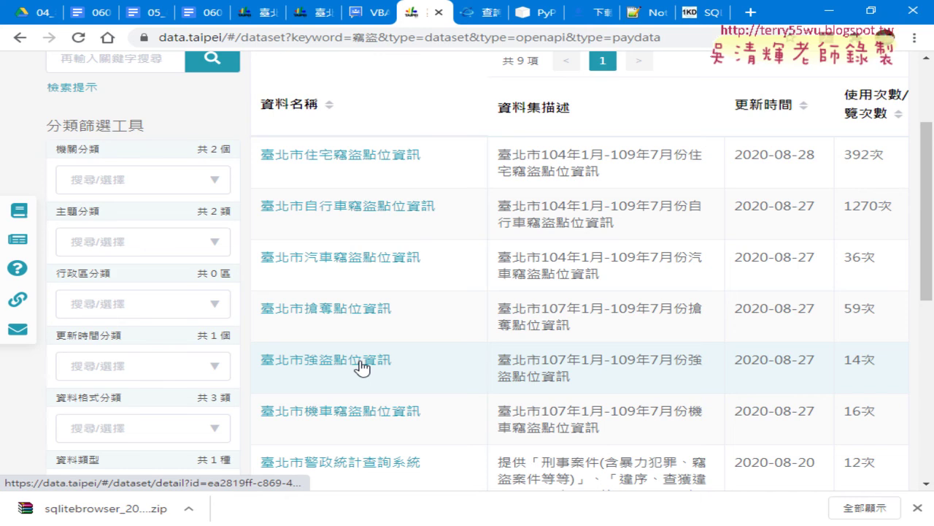
Open the 臺北市住宅竊盜點位資訊 dataset details, then show the open File Explorer windows
click(359, 162)
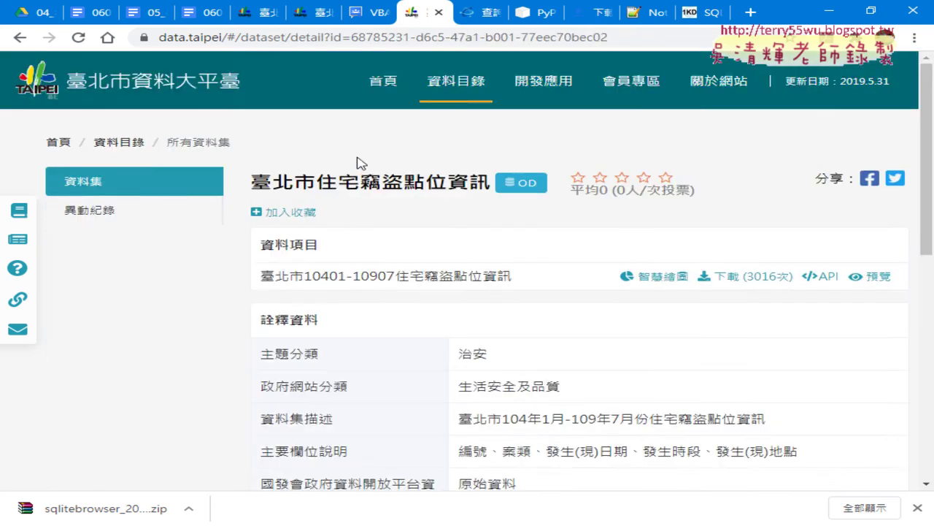
scroll(358, 162, down, 1)
scroll(358, 162, down, 1)
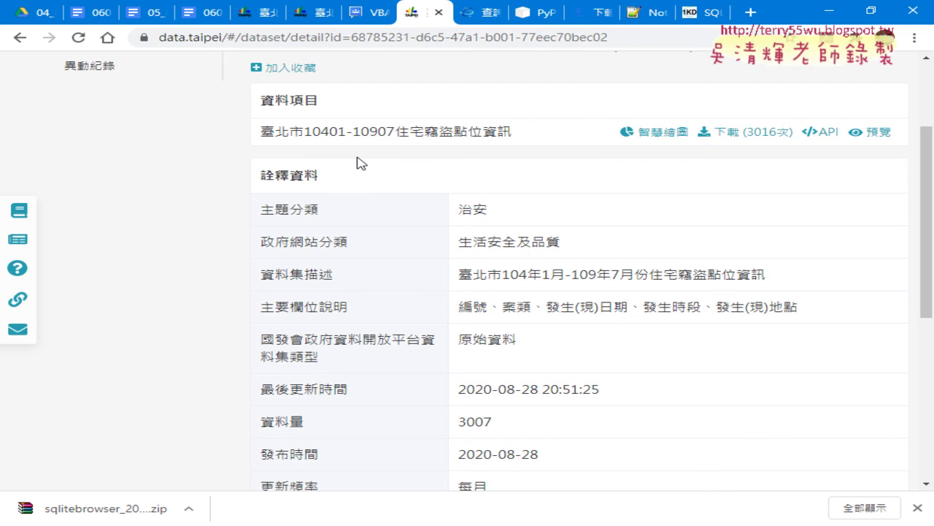
click(271, 525)
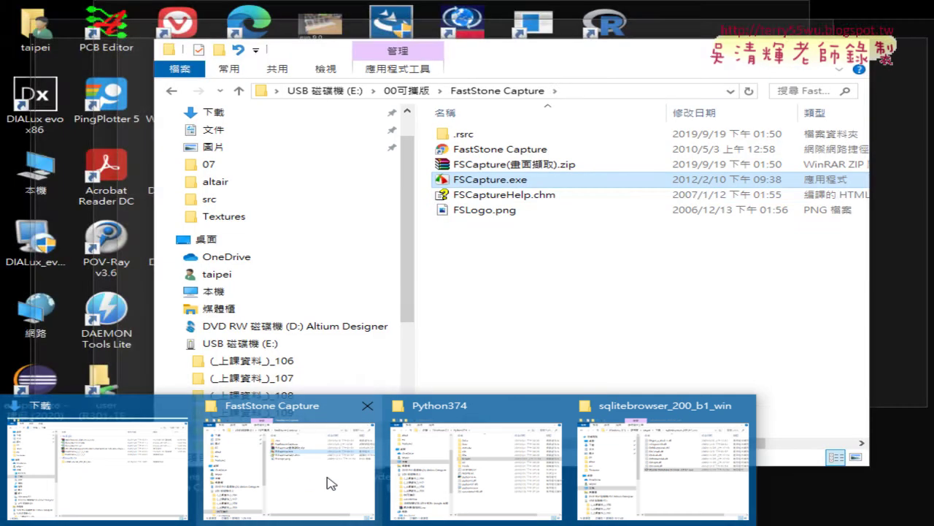
Open the 從EXCEL VBA自動化到Python程式開發入門 folder via E: and (_上課資料_)_109
click(328, 480)
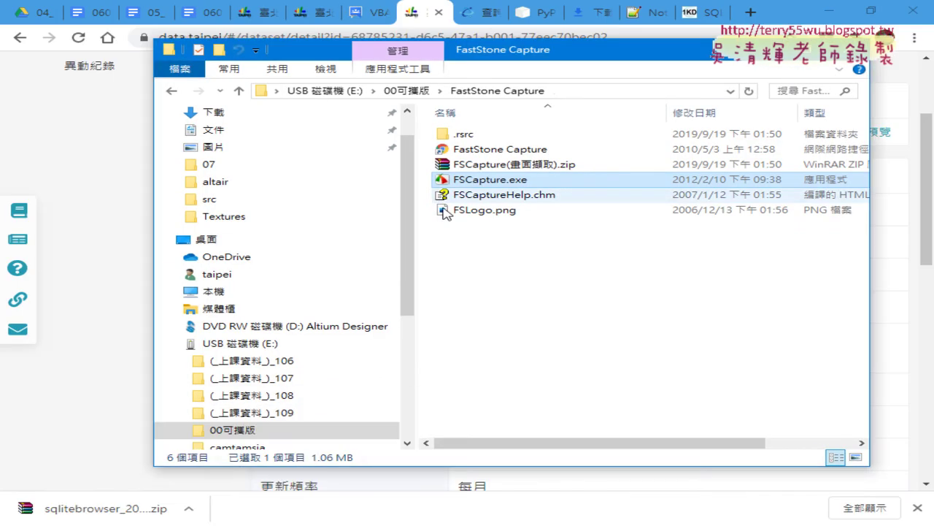
click(369, 92)
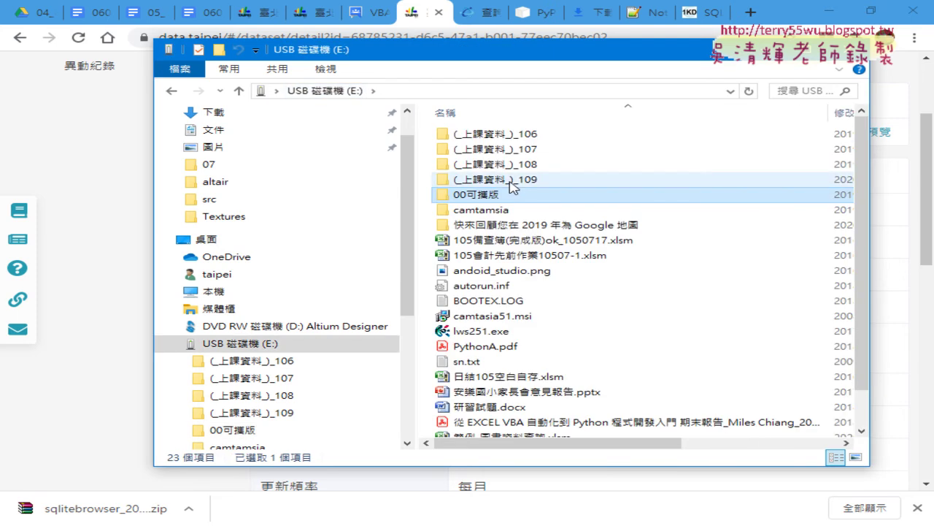
double_click(467, 183)
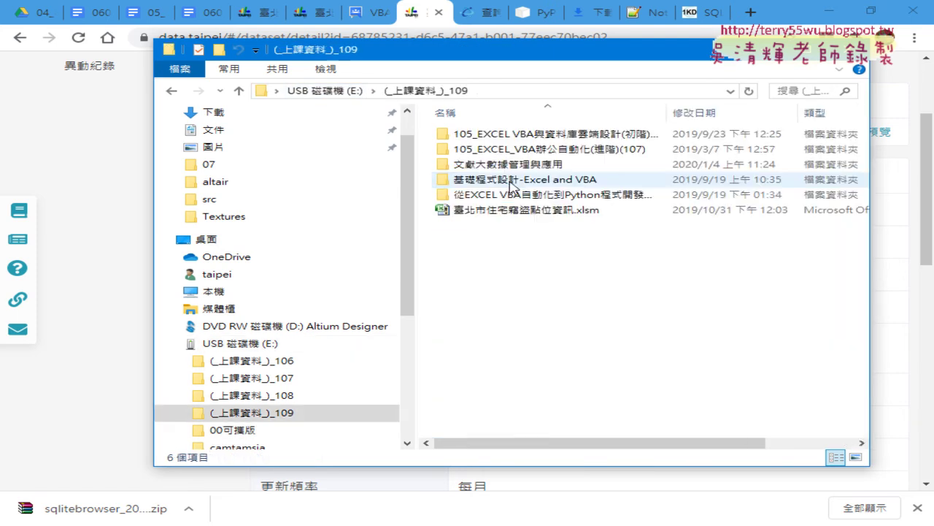
click(586, 199)
double_click(586, 201)
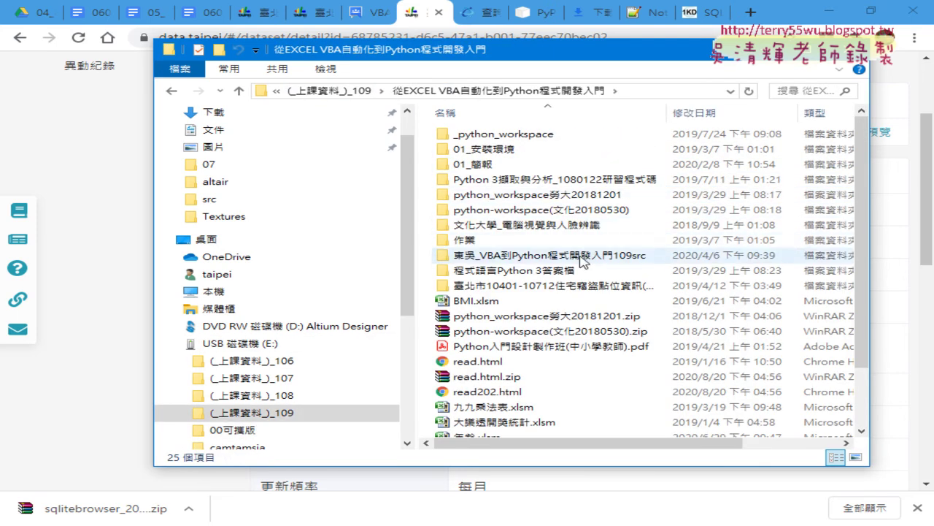
scroll(579, 291, down, 3)
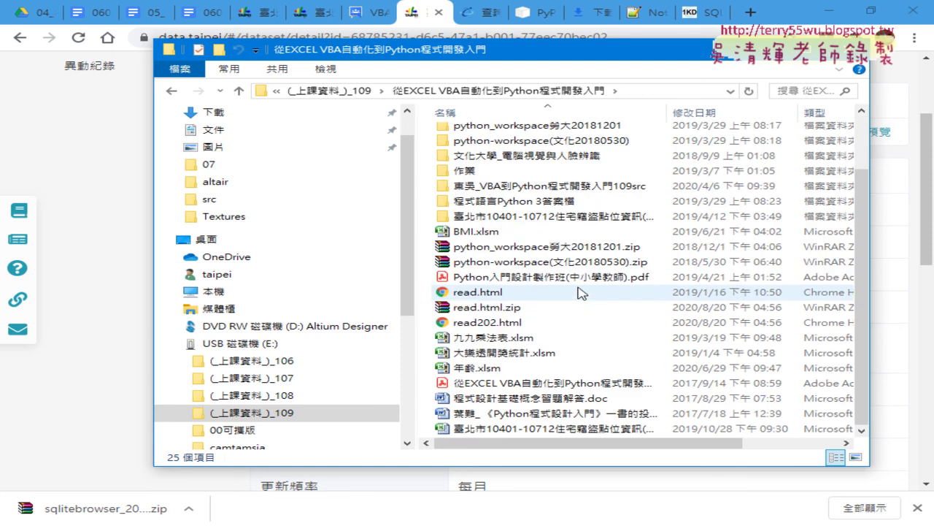
click(581, 218)
double_click(582, 217)
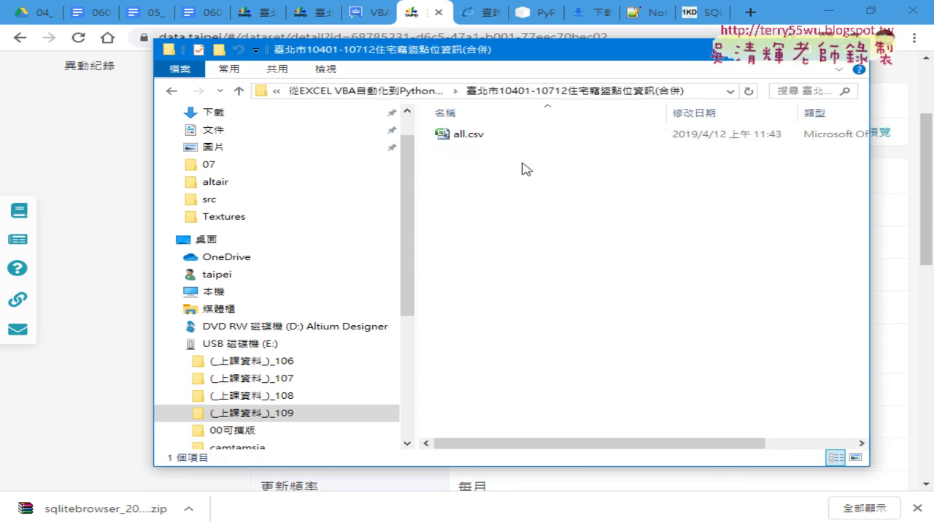
click(169, 92)
scroll(441, 292, down, 3)
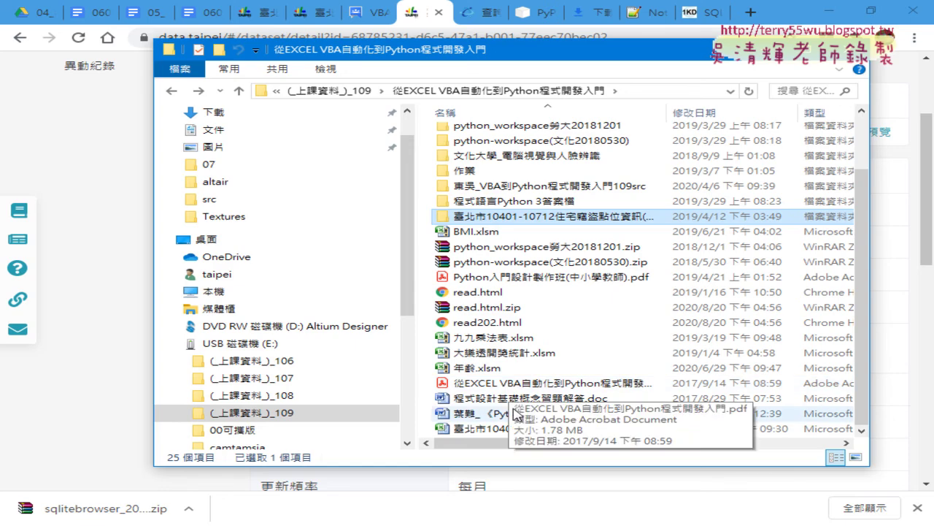
double_click(517, 432)
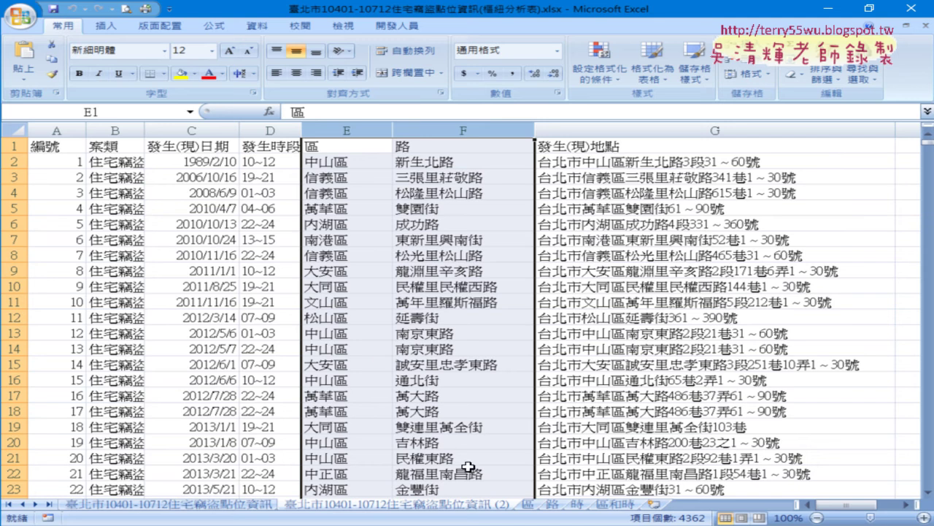
Hide the 區 and 路 columns E:F, then unhide them again
mouse_move(346, 125)
mouse_down()
mouse_move(390, 119)
mouse_move(398, 128)
mouse_up()
right_click(376, 208)
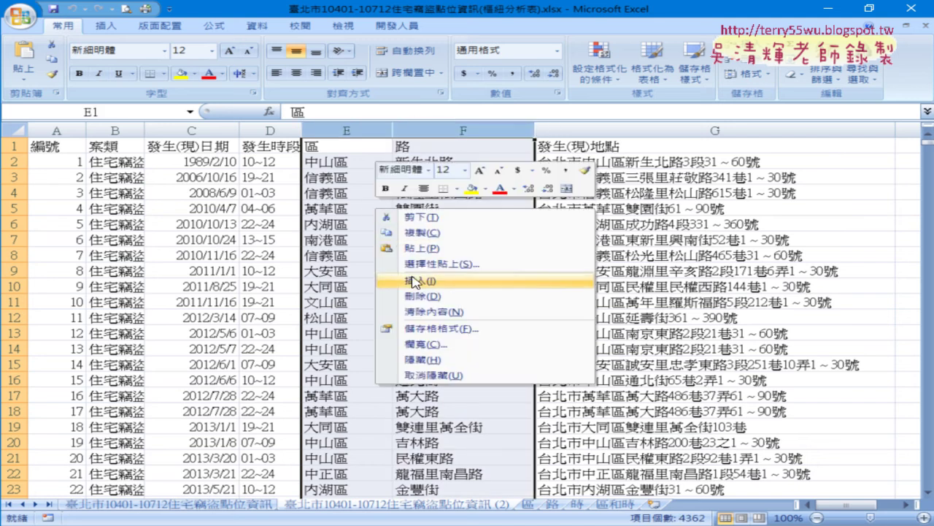
click(446, 360)
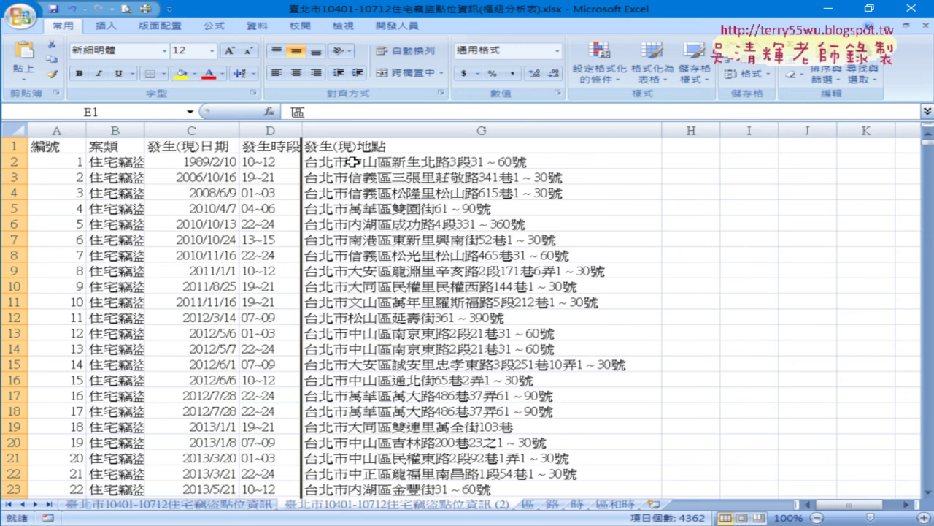
key(ctrl+shift+0)
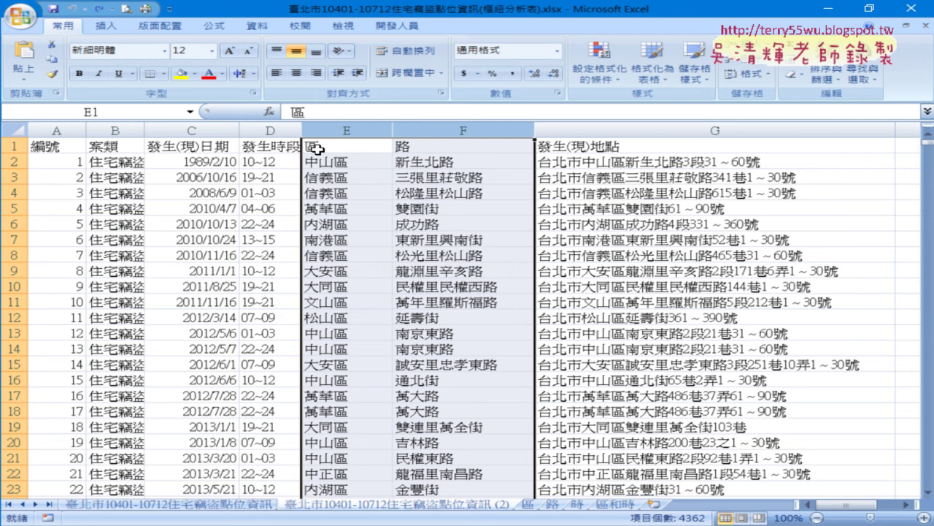
Select the 區 and 路 columns, then open the 區 district pivot sheet
click(336, 130)
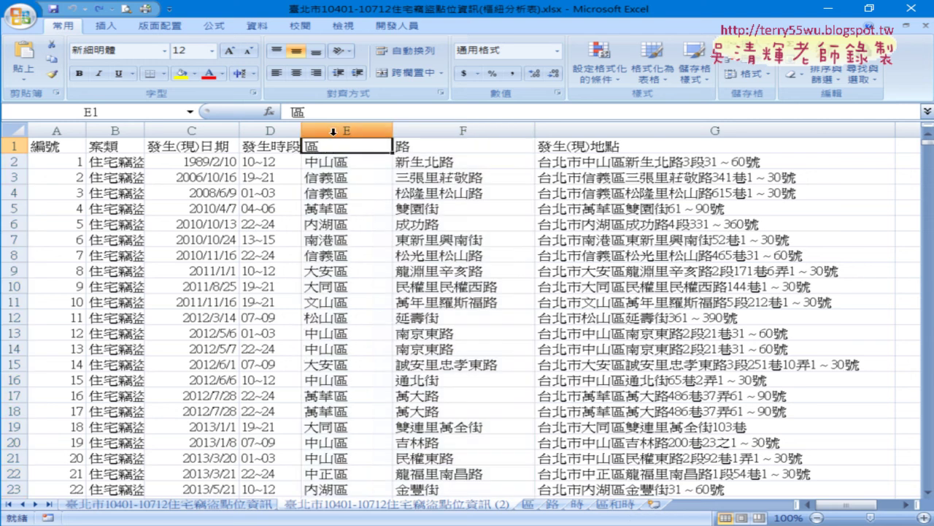
click(422, 129)
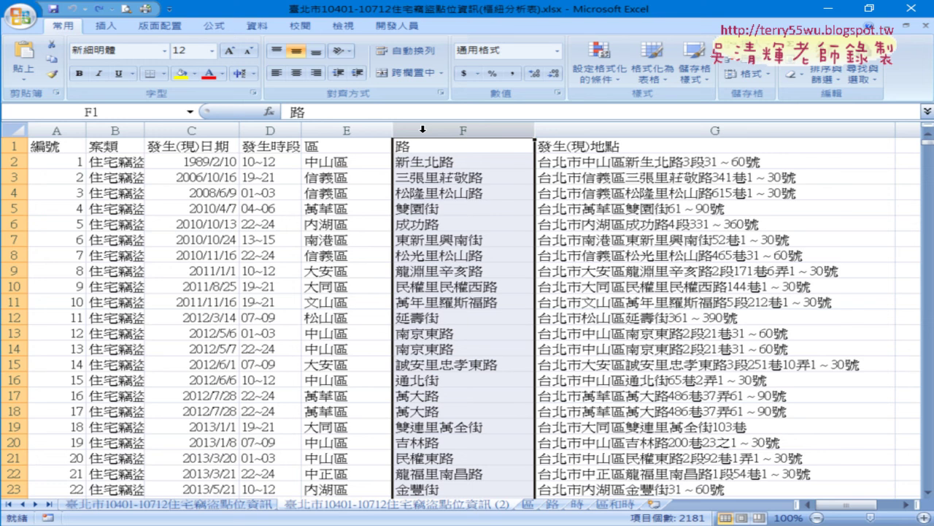
click(533, 505)
Scroll to the 區 district chart, then open the 路 road pivot sheet totalling 279
scroll(582, 409, down, 1)
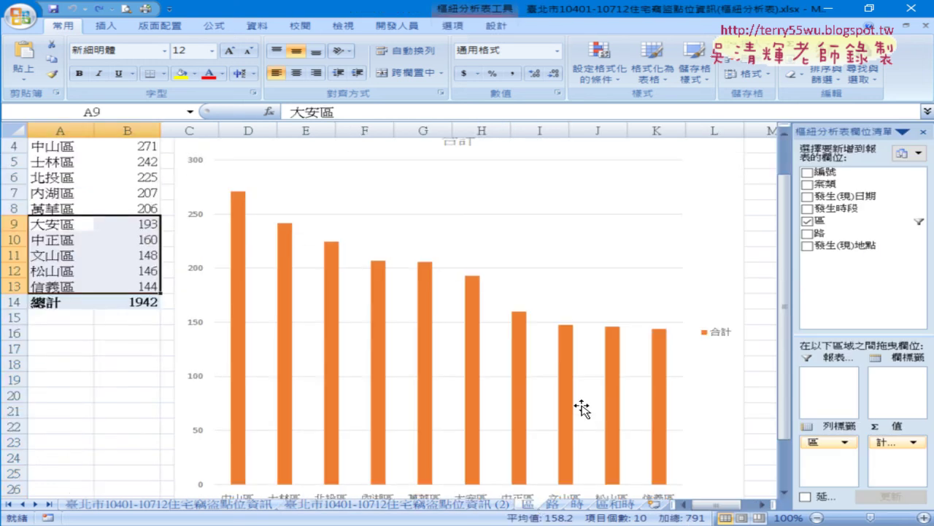
scroll(582, 409, down, 1)
scroll(582, 409, down, 1)
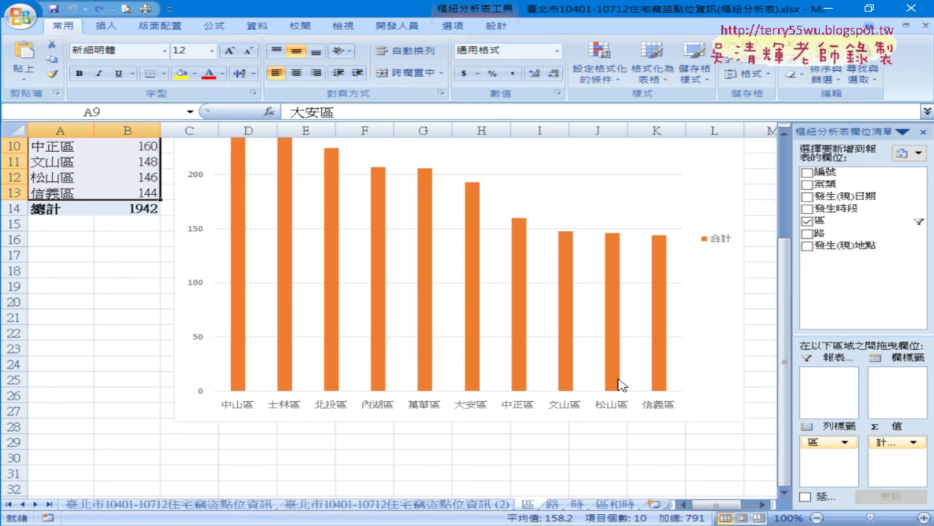
click(552, 506)
scroll(541, 476, down, 3)
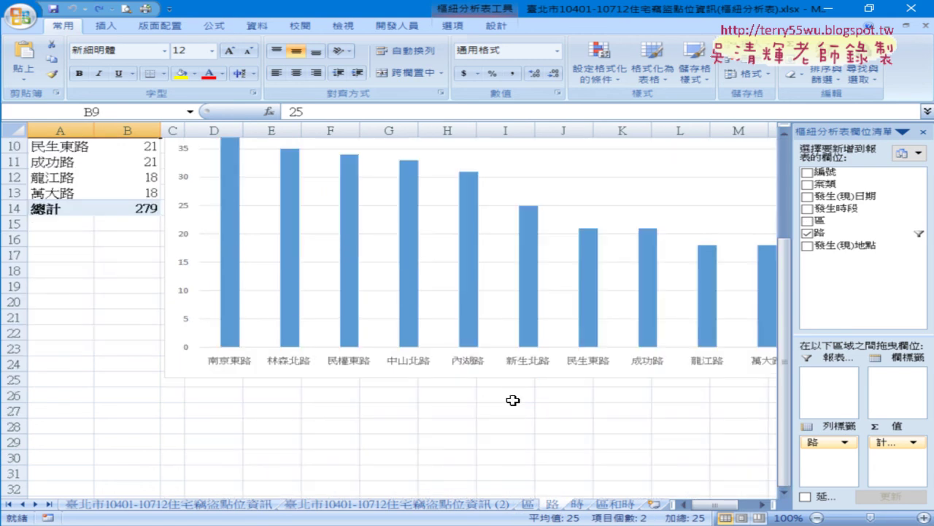
drag(718, 505, 725, 505)
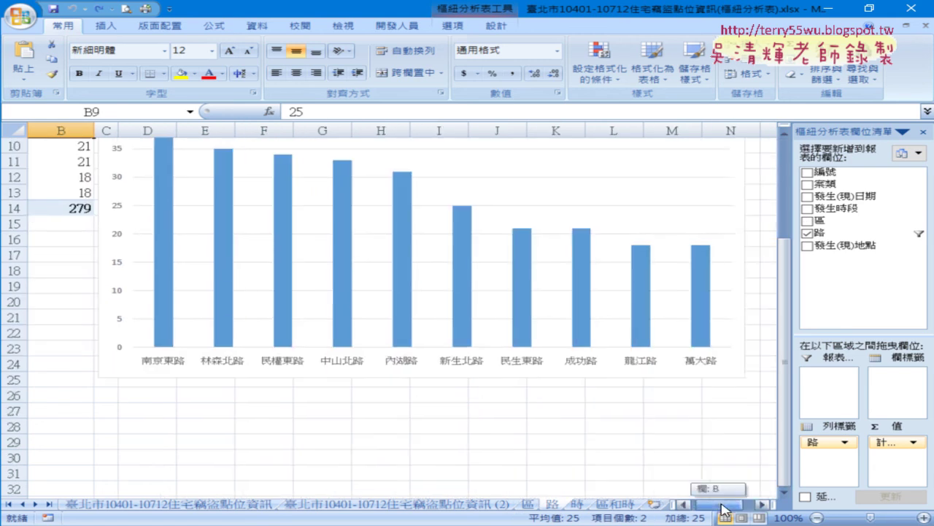
scroll(675, 479, up, 1)
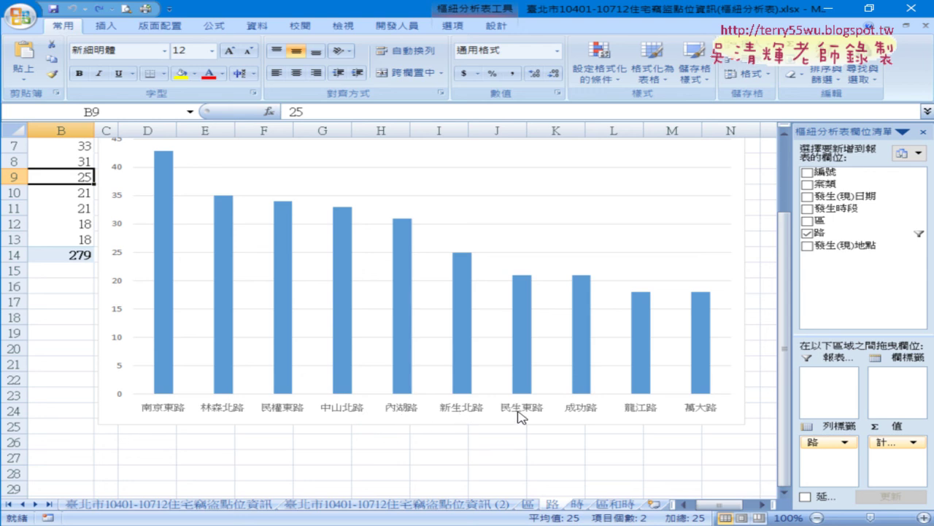
View the 時 time-period chart, then minimize Excel and File Explorer to reveal data.taipei
click(577, 504)
scroll(554, 429, down, 3)
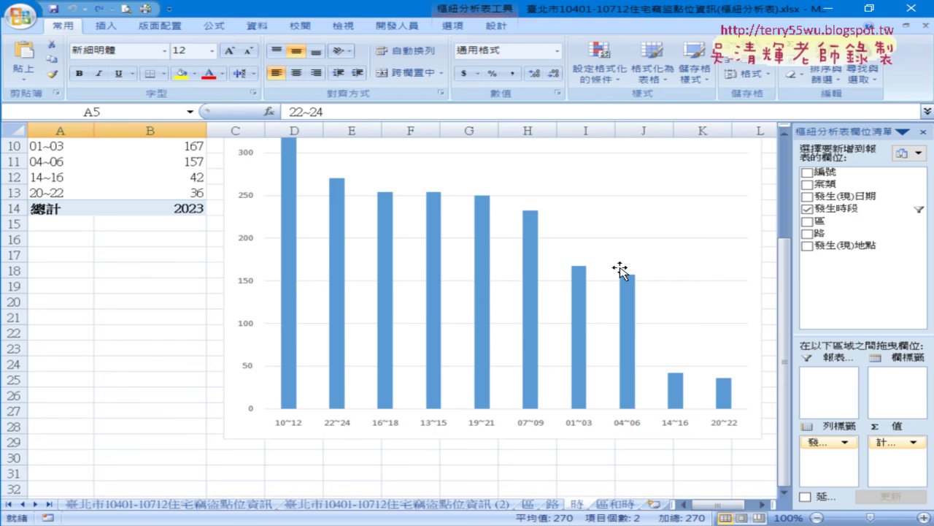
click(829, 11)
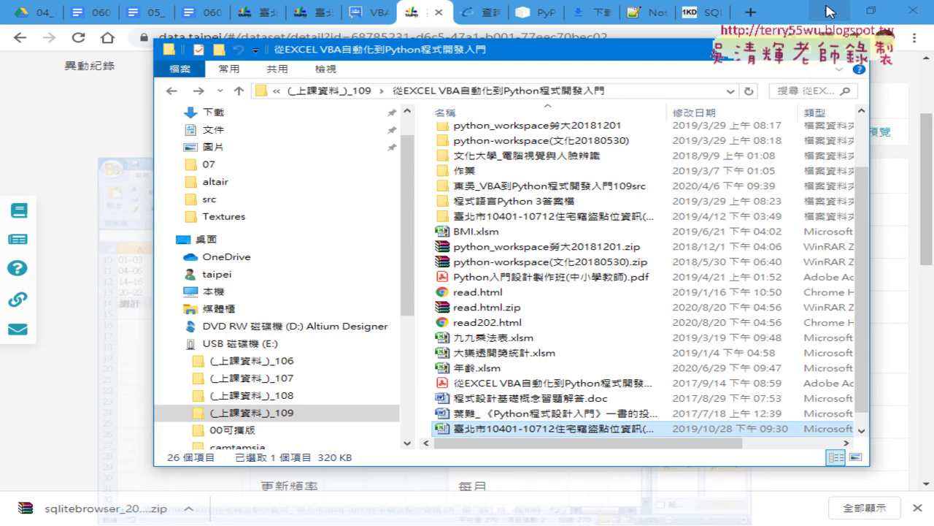
click(777, 52)
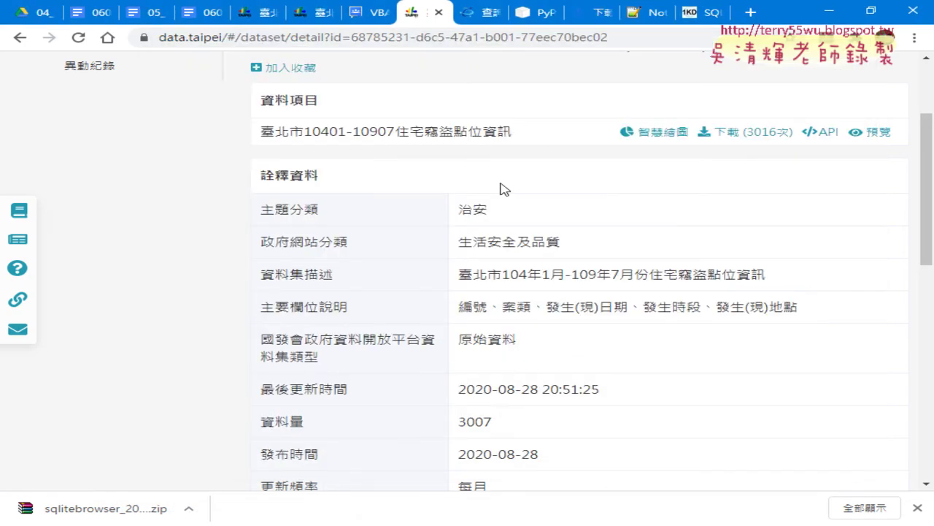
Highlight JSON in the notes' PM2.5 heading and open the OpenData.epa link in a new tab
click(207, 12)
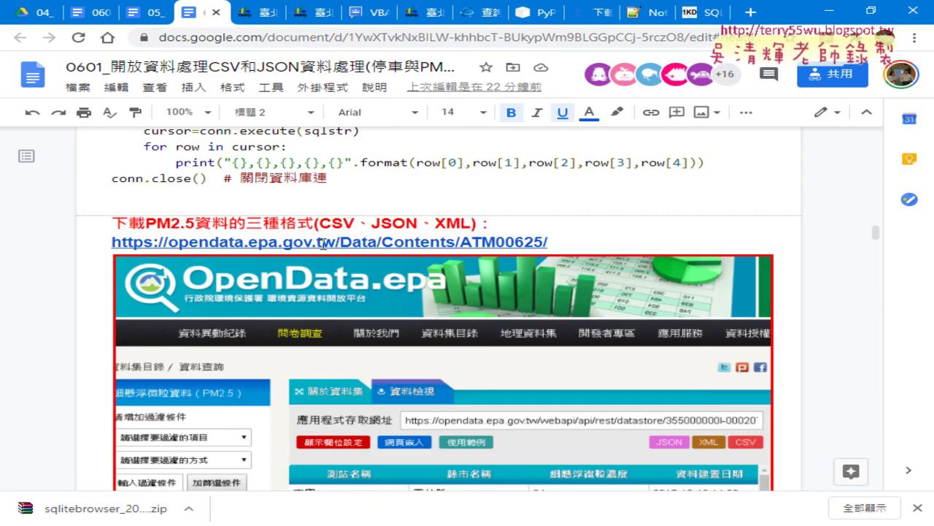
click(319, 222)
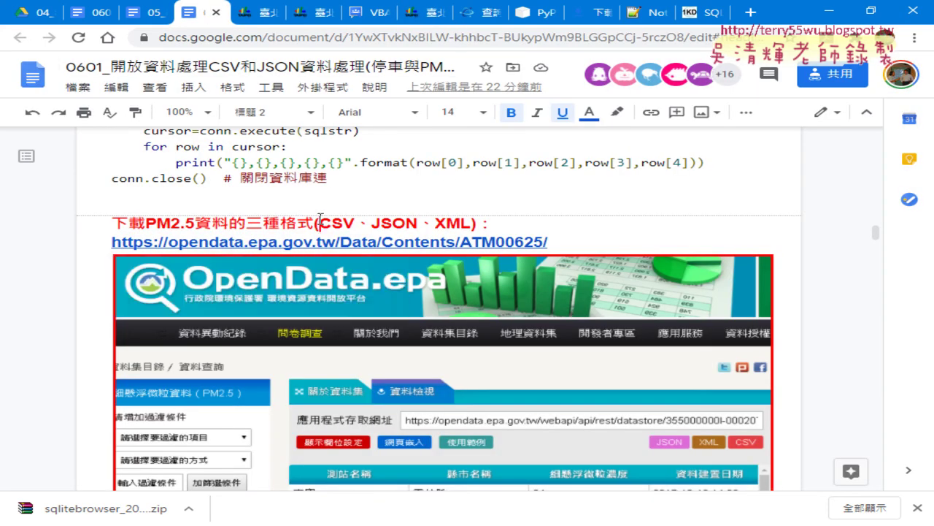
click(371, 222)
drag(372, 222, 473, 222)
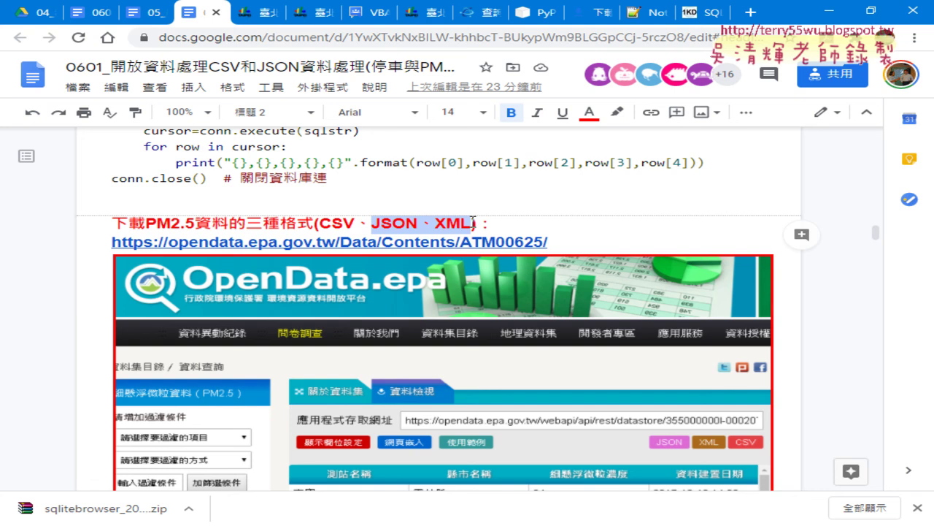
click(495, 222)
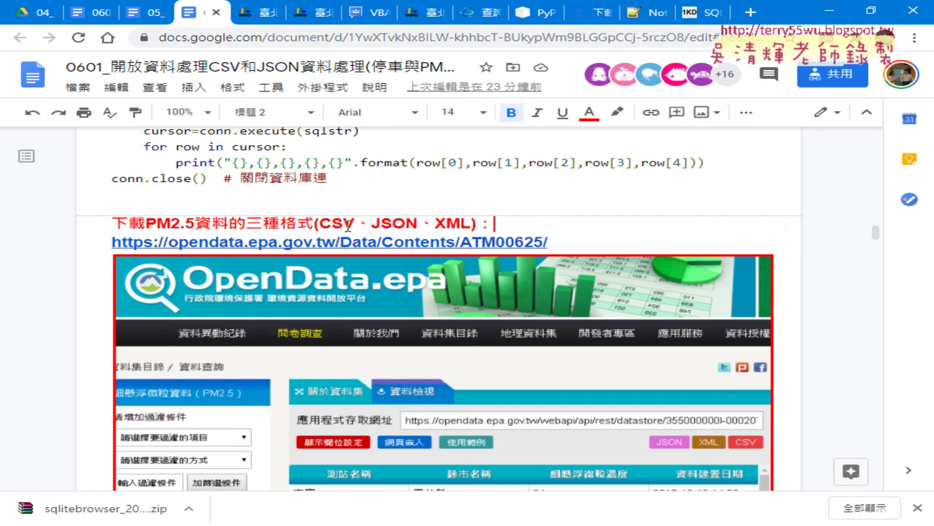
drag(371, 224, 416, 217)
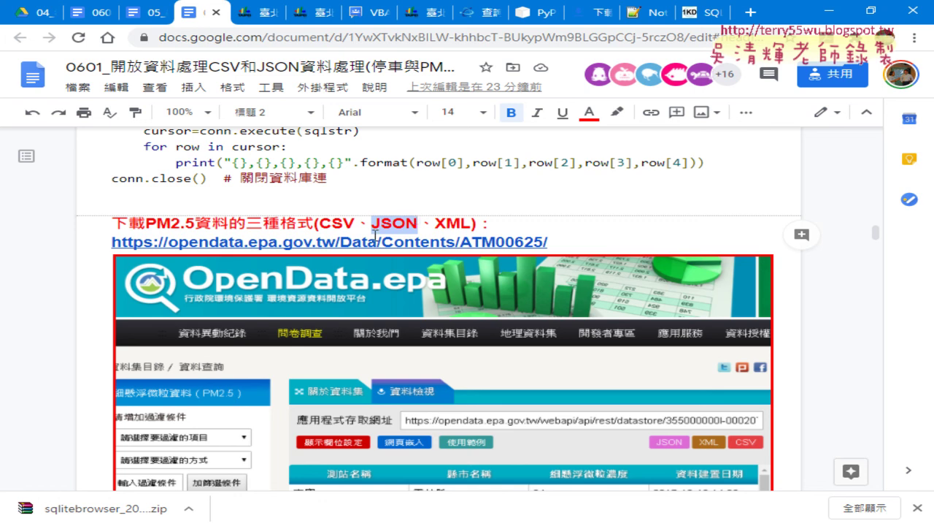
click(354, 241)
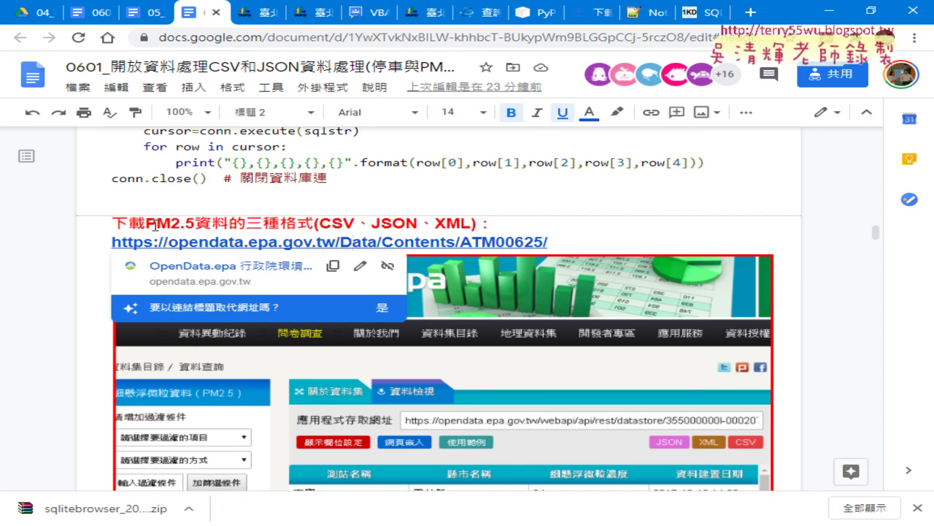
click(229, 268)
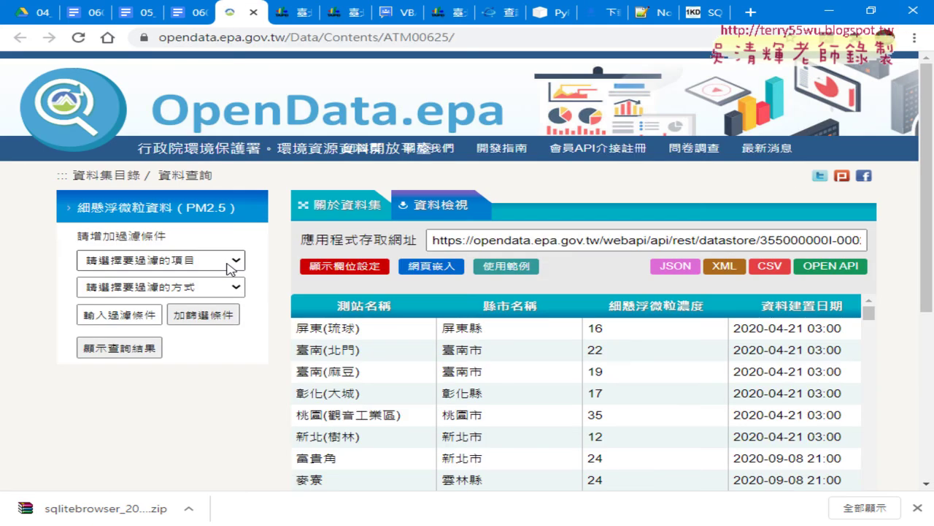
Scroll to the PM2.5 station readings and point out the JSON and XML download formats
scroll(273, 272, down, 2)
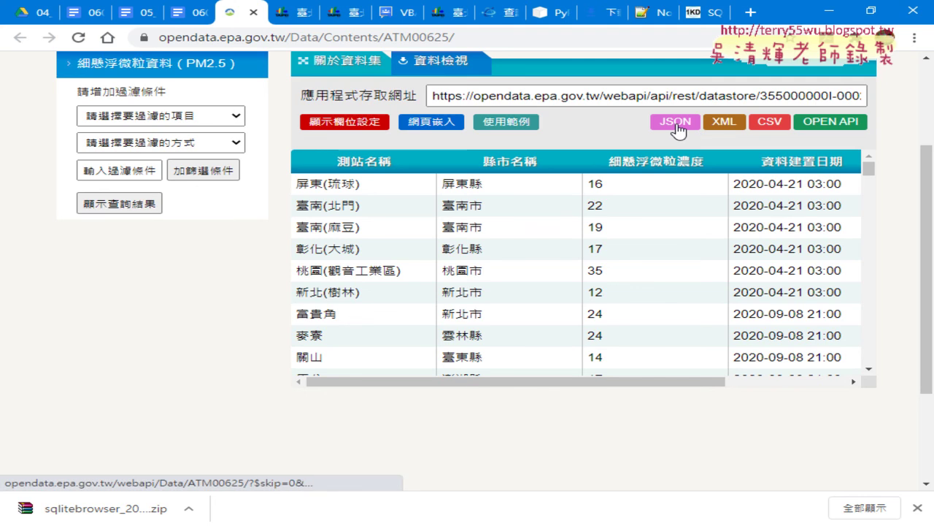
click(676, 124)
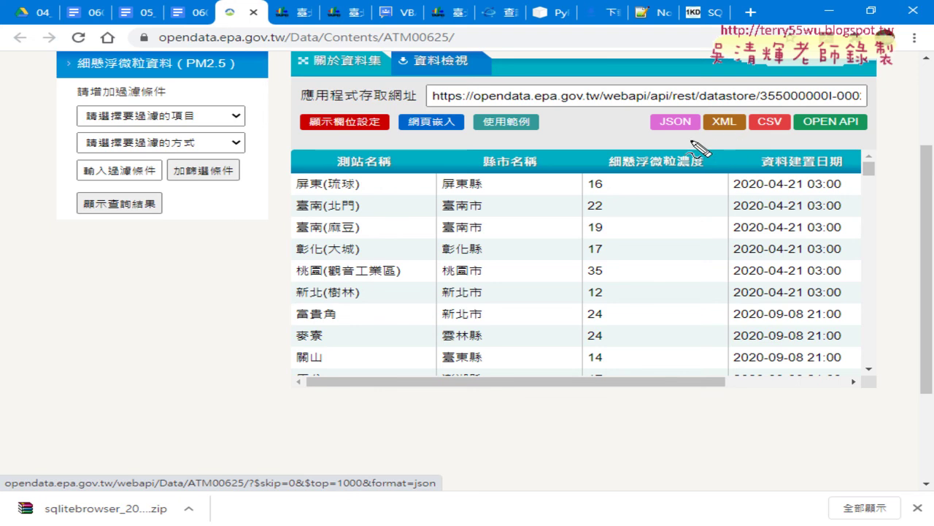
mouse_move(690, 111)
mouse_down()
mouse_move(686, 136)
mouse_move(763, 137)
mouse_up()
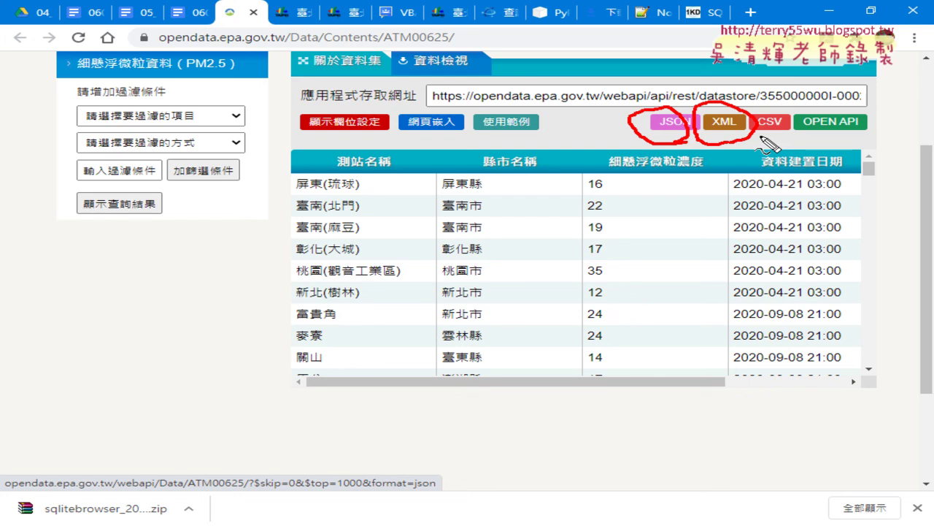
key(Escape)
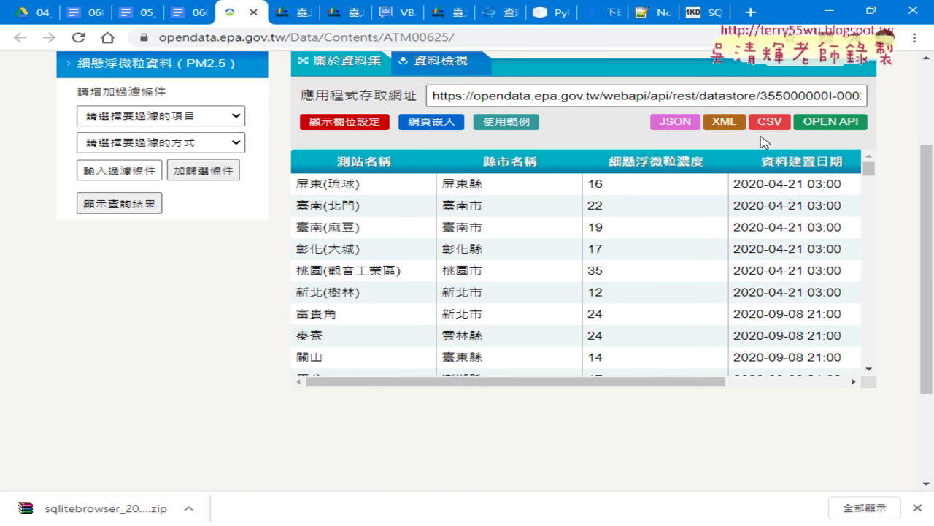
Open the PM2.5 data in JSON format and mark the array's opening bracket
click(672, 128)
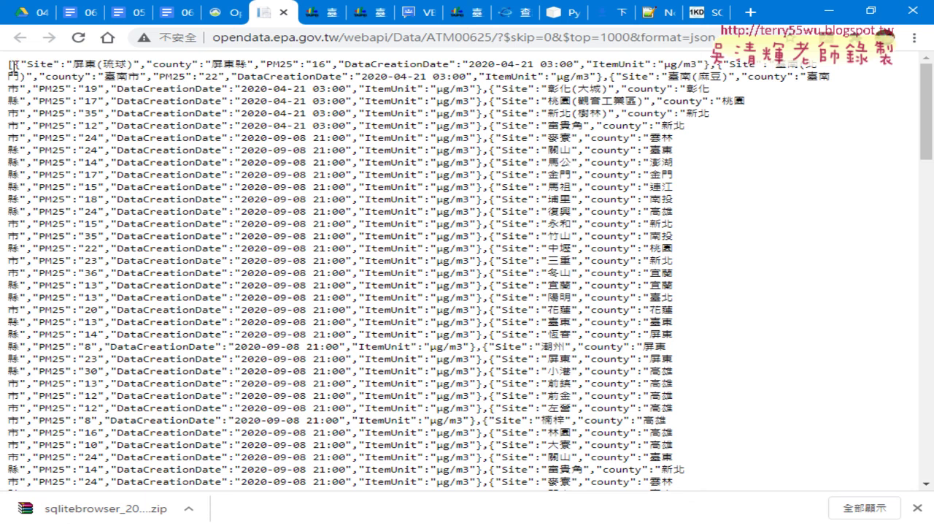
drag(14, 64, 8, 64)
click(7, 67)
Highlight the first record's PM25 and Site values, then return to the PM2.5 dataset page
drag(14, 64, 332, 63)
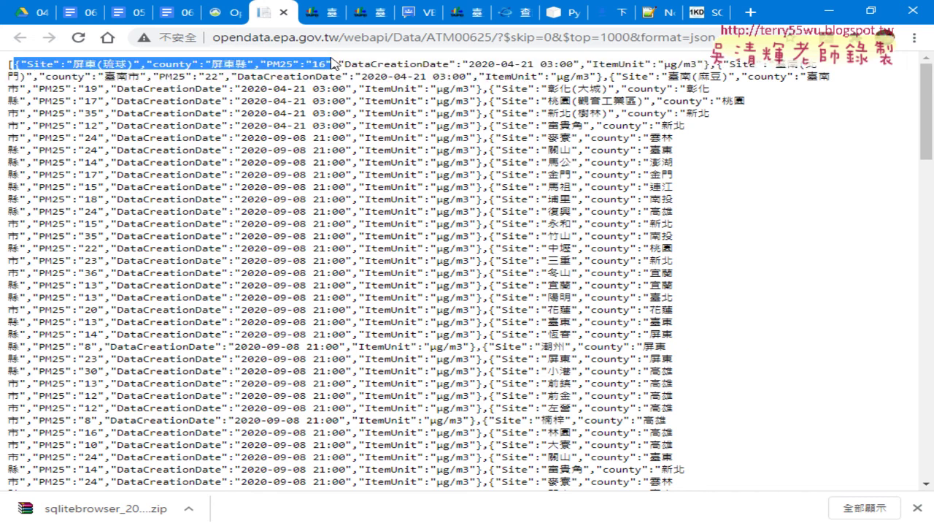
mouse_move(332, 64)
mouse_down()
mouse_move(121, 71)
mouse_move(700, 53)
mouse_up()
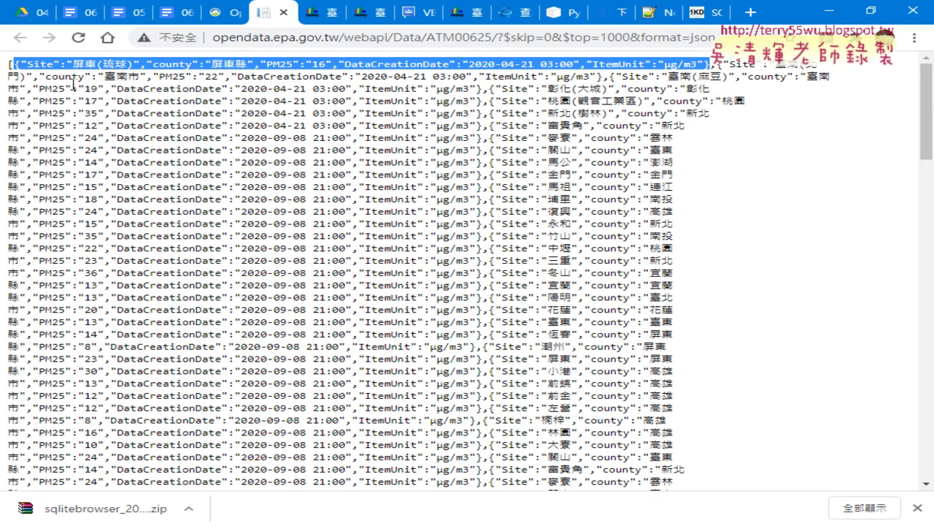
click(84, 100)
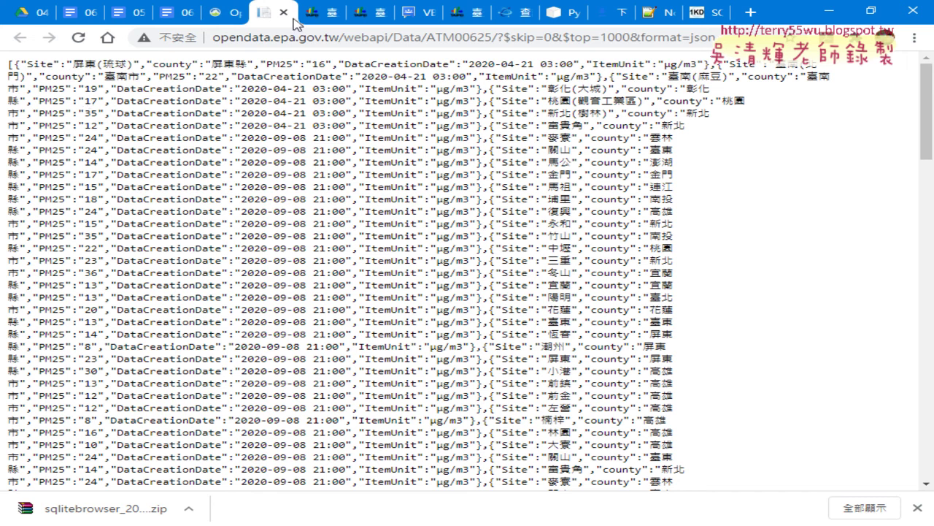
click(232, 13)
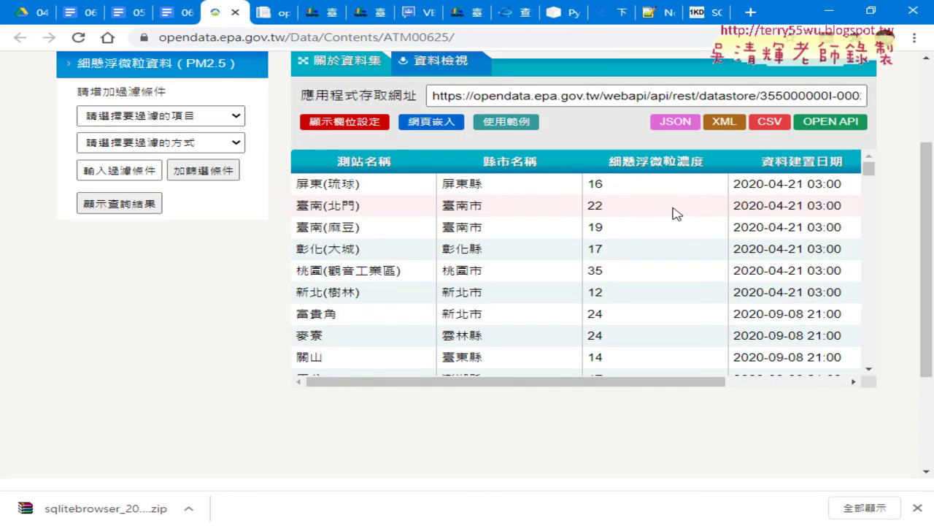
Select all the raw PM2.5 JSON text in its tab and switch to Notepad++
right_click(673, 124)
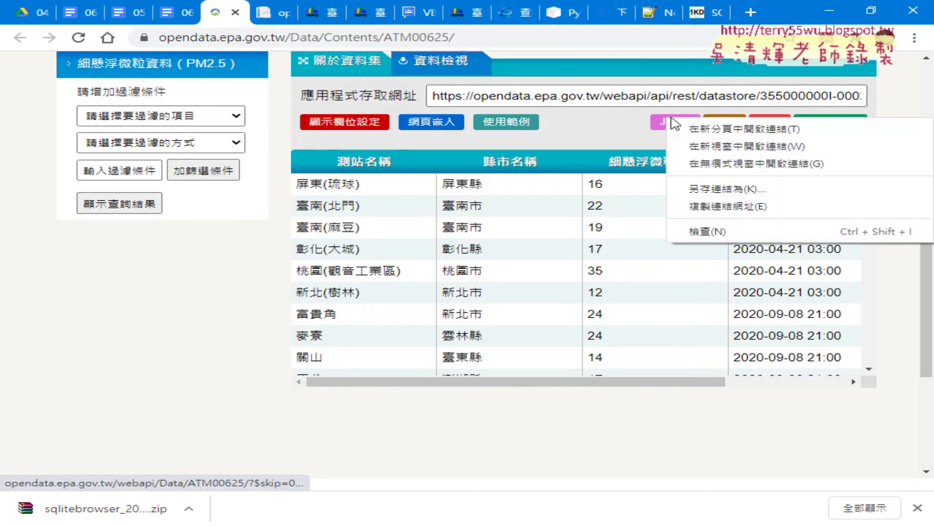
click(714, 193)
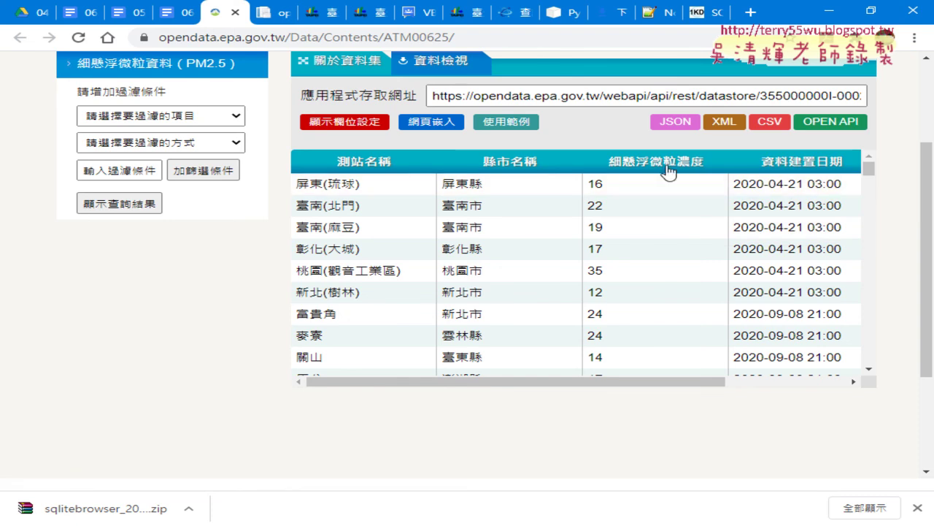
click(270, 10)
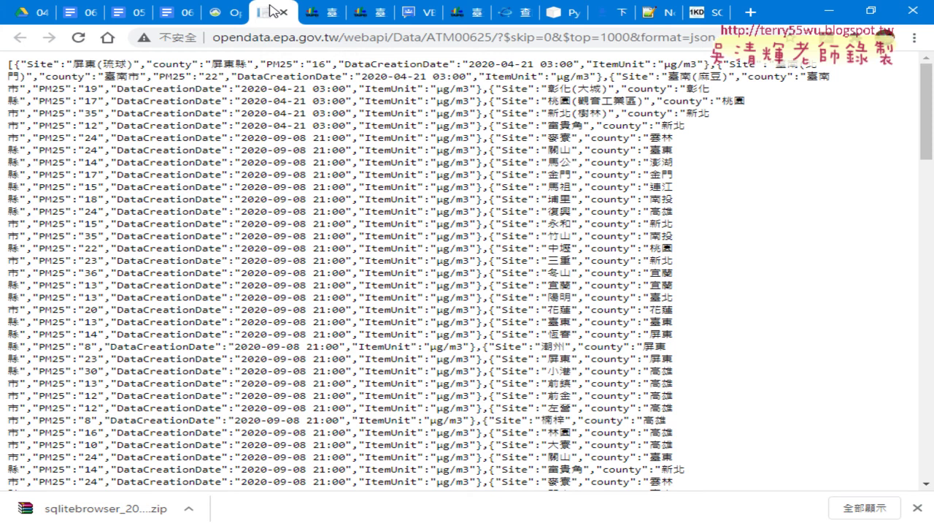
key(ctrl+a)
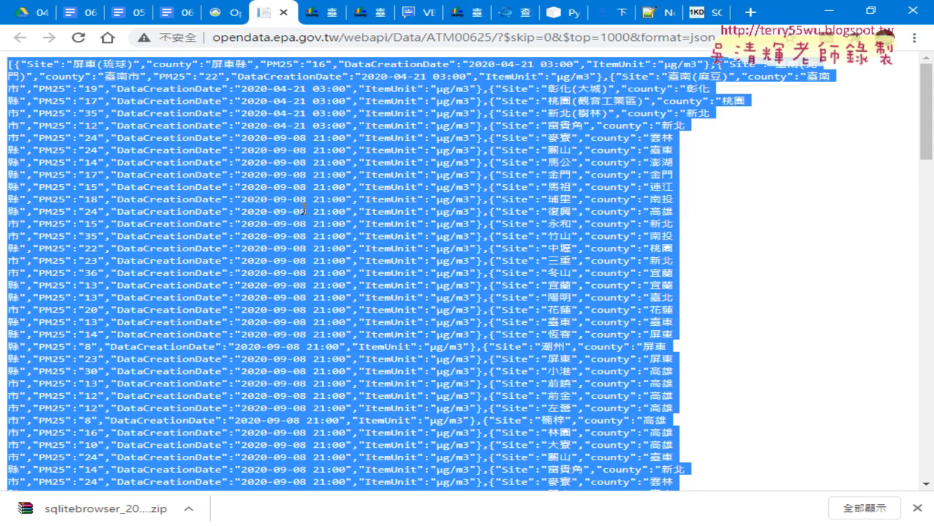
key(alt+Tab)
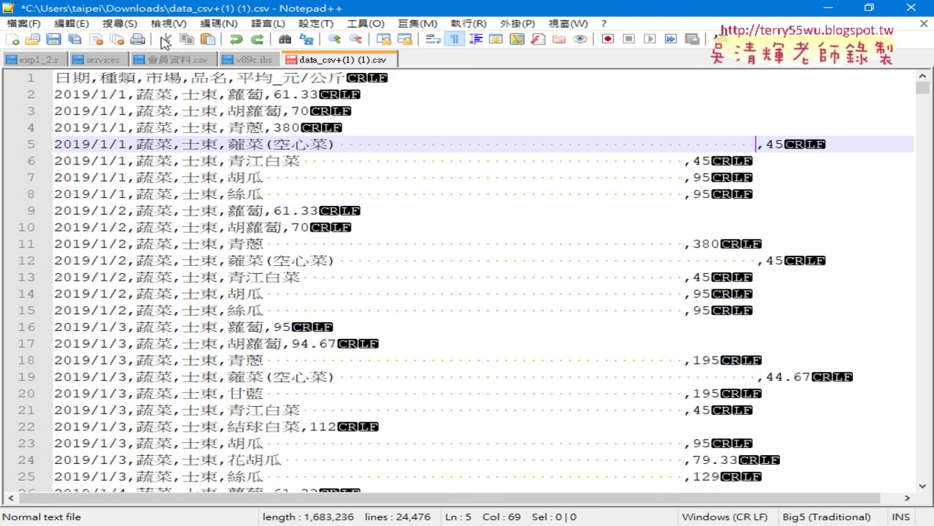
Paste the PM2.5 JSON into a new Notepad++ document and turn on word wrap
click(13, 38)
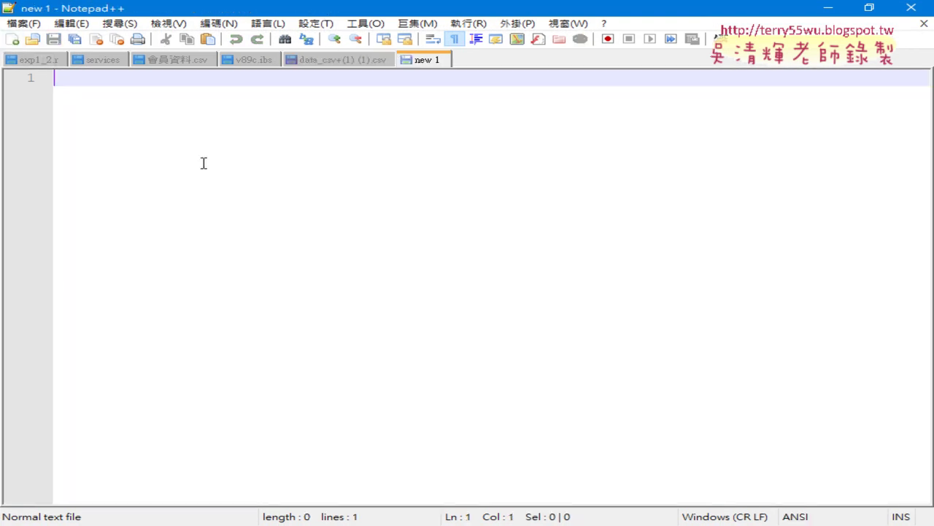
key(ctrl+v)
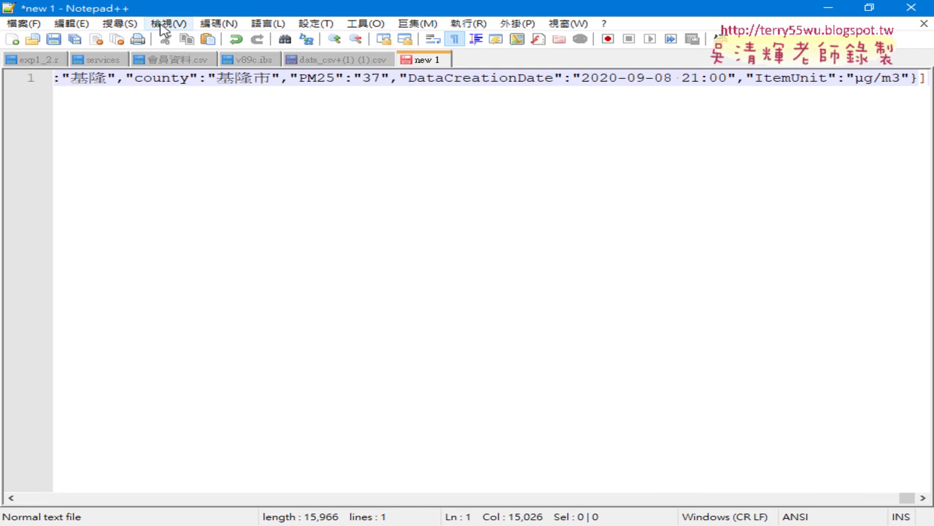
click(163, 26)
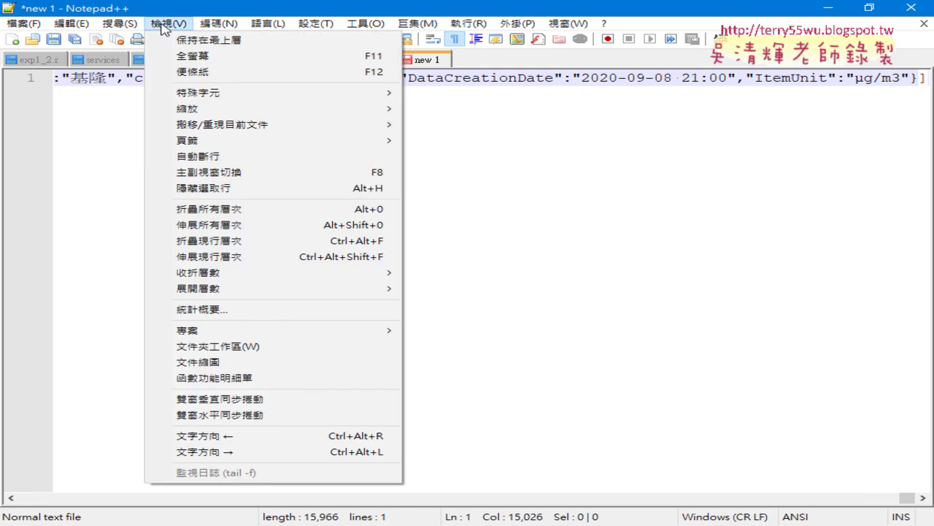
click(199, 156)
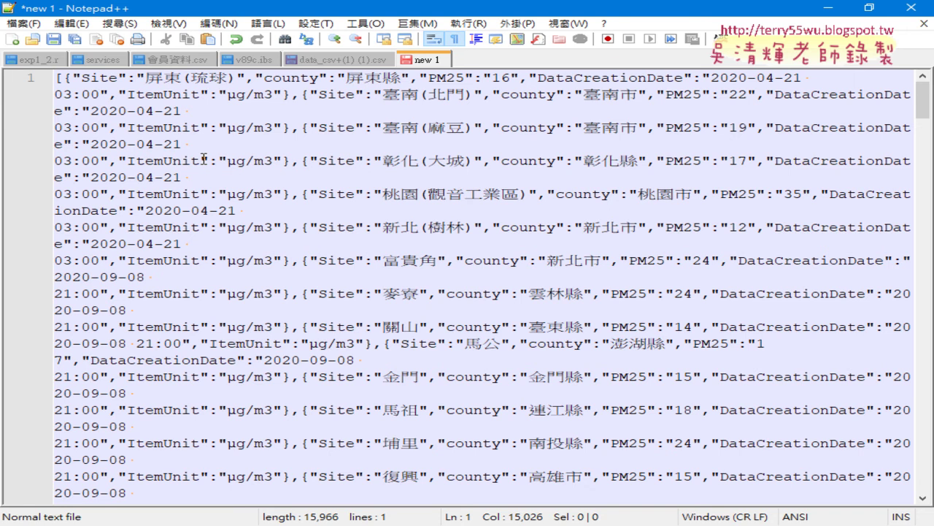
Set the document's syntax highlighting language to JSON
click(207, 148)
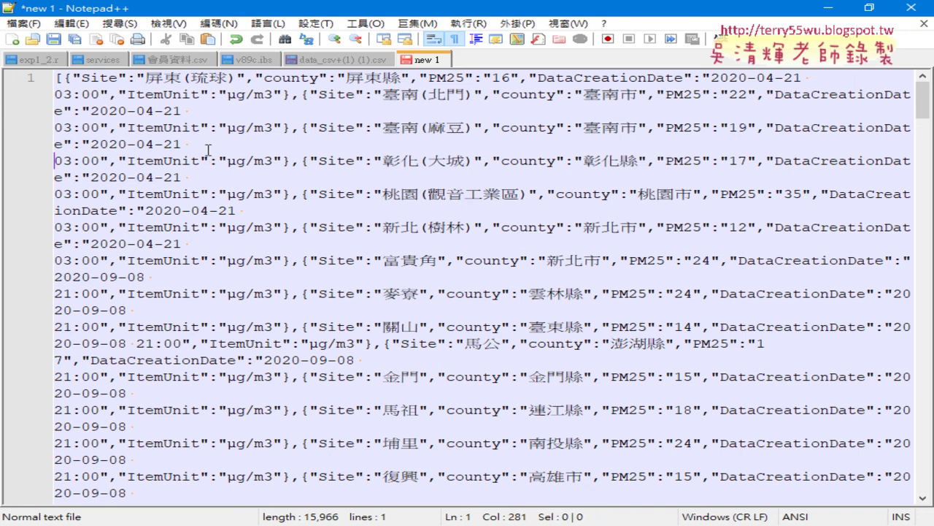
click(267, 24)
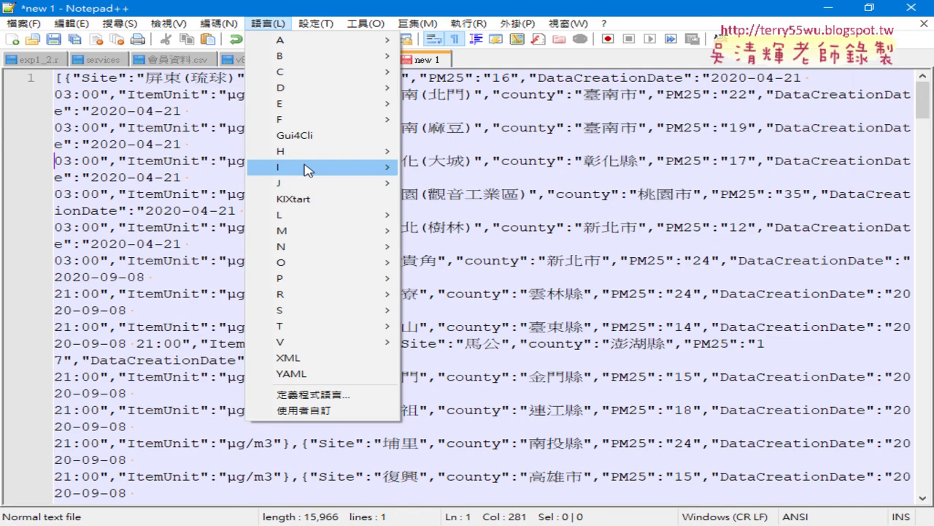
mouse_move(307, 187)
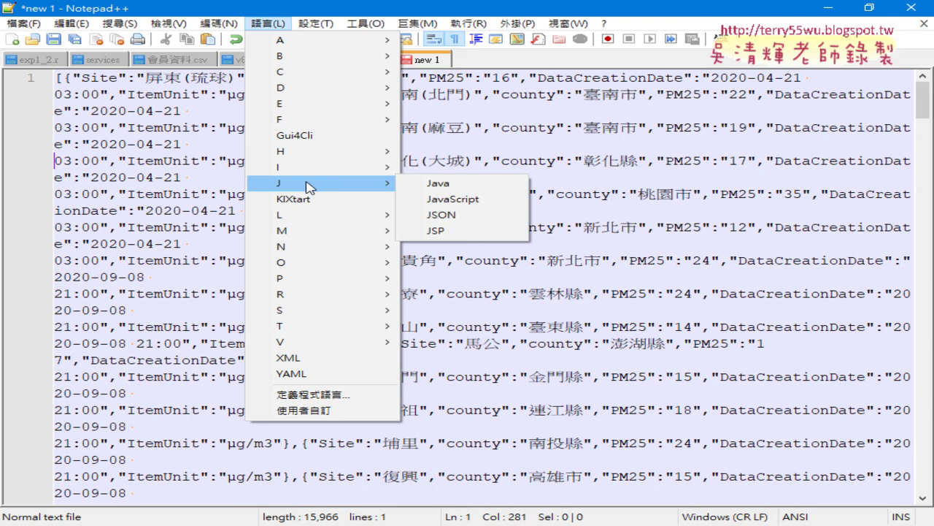
click(441, 215)
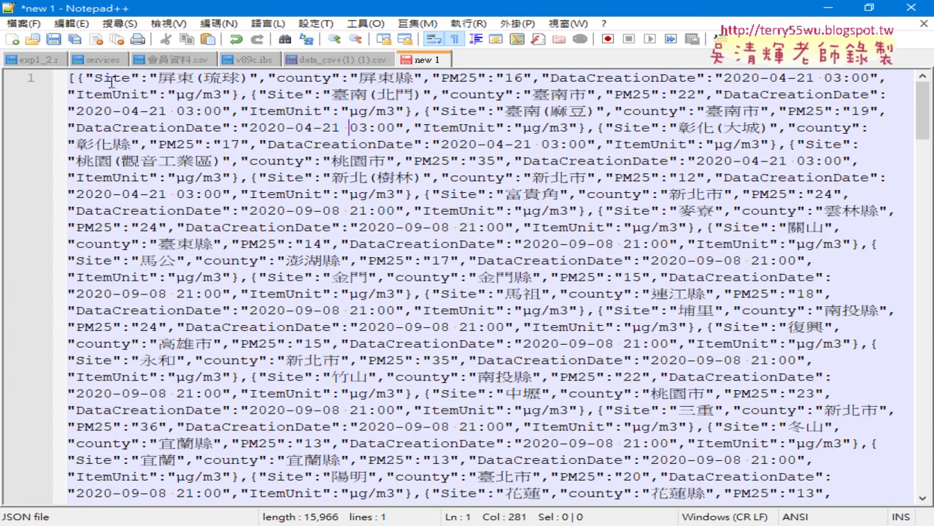
Delete the array's opening square bracket, then restore it with Ctrl+Z
drag(83, 77, 143, 77)
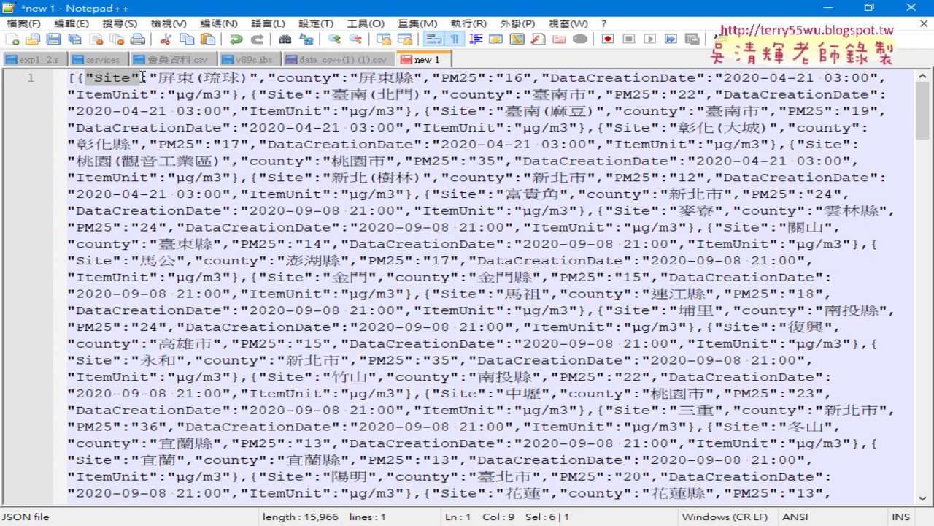
click(168, 111)
mouse_move(74, 78)
mouse_down()
mouse_move(82, 77)
mouse_move(68, 80)
mouse_up()
click(74, 77)
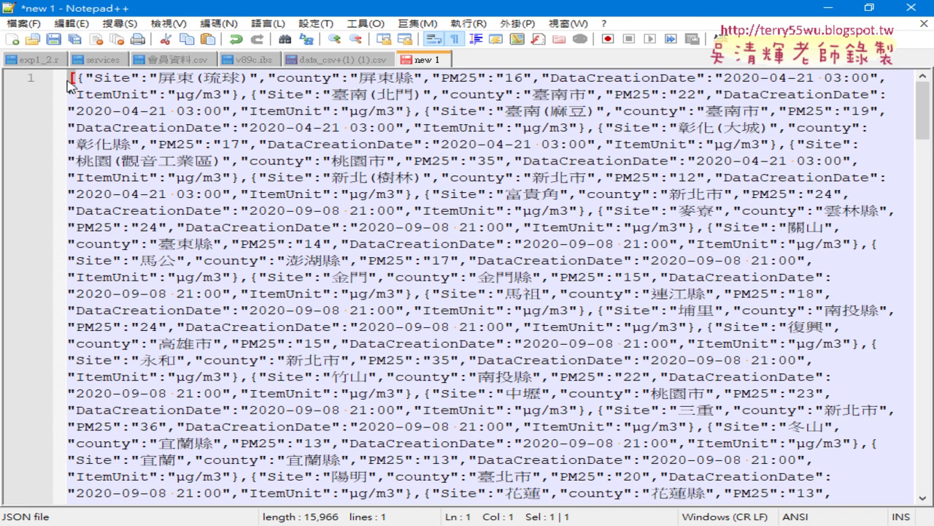
key(Delete)
key(Down)
key(Down)
key(Down)
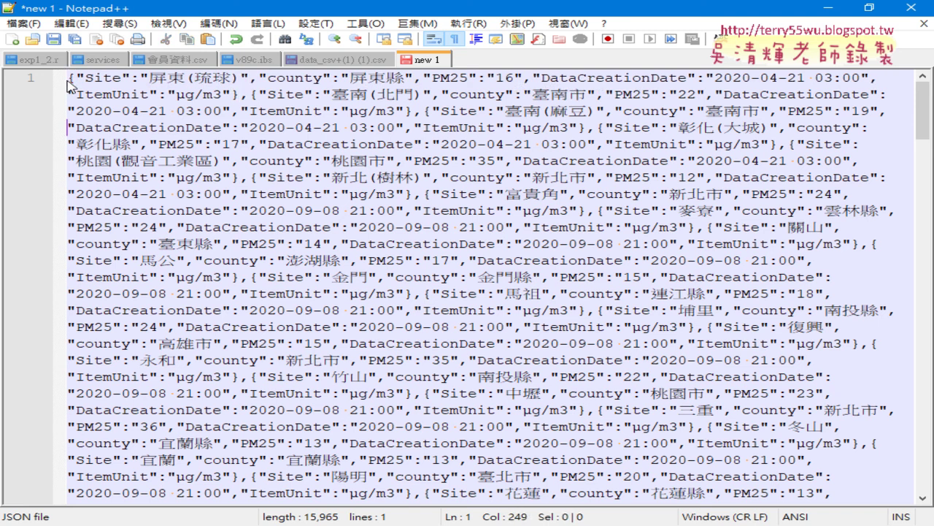
key(Down)
key(Down)
key(Down)
key(ctrl+z)
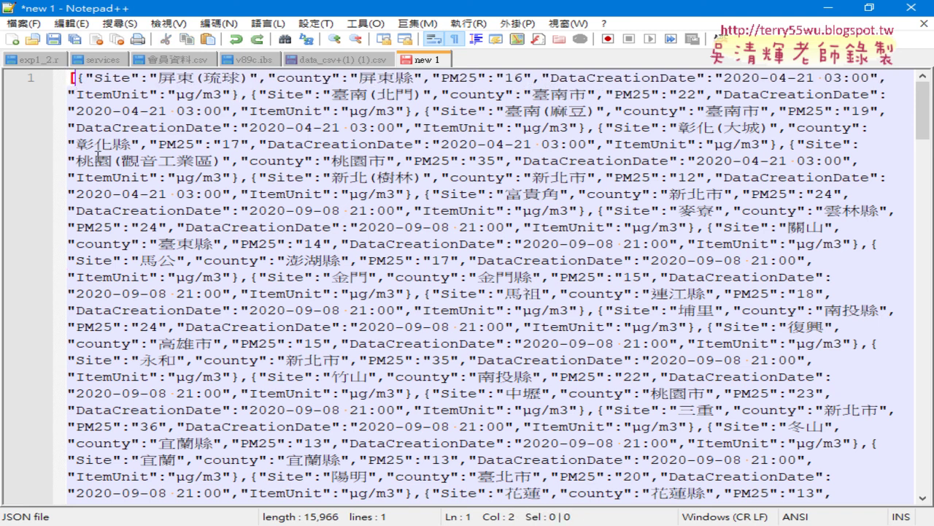
click(121, 111)
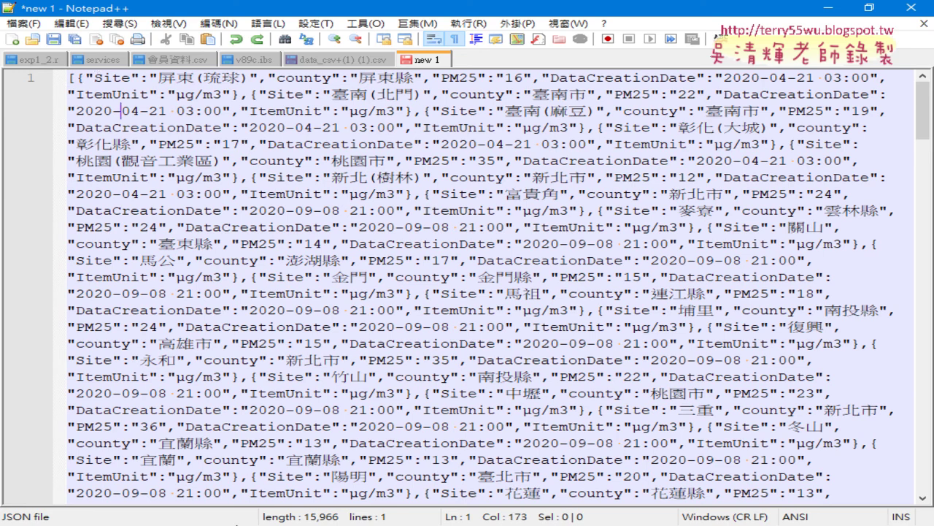
key(alt+Tab)
Close the raw JSON tab and cancel saving 下載.json
click(283, 12)
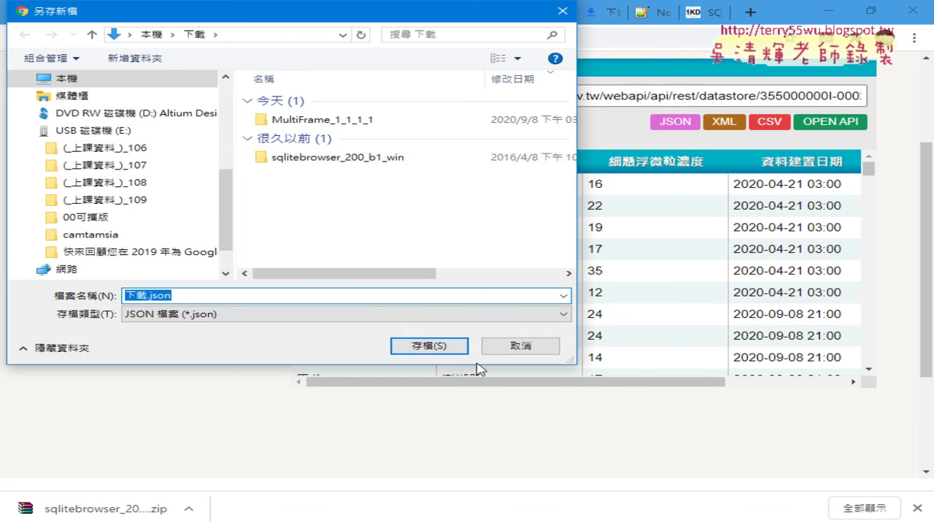
click(521, 346)
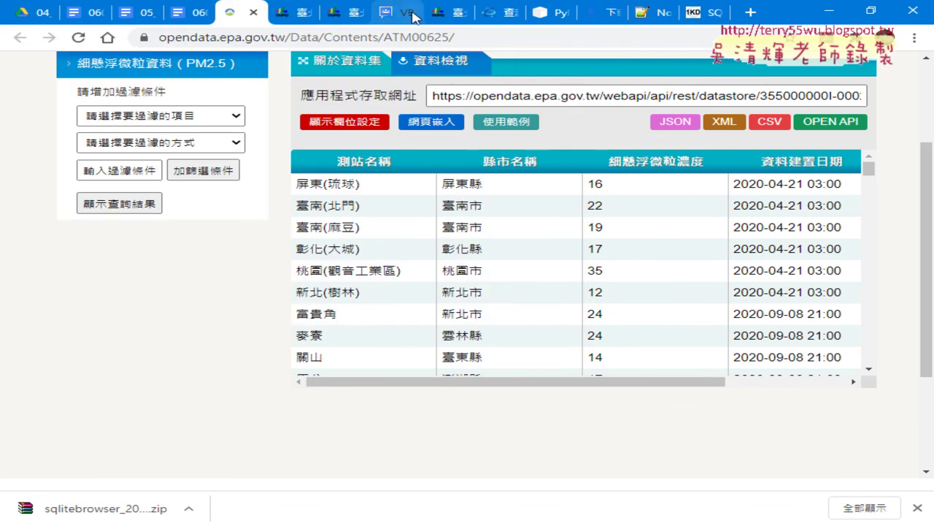
Go back from the burglary dataset to the 竊盜 results and scroll down to the pagination bar
click(454, 15)
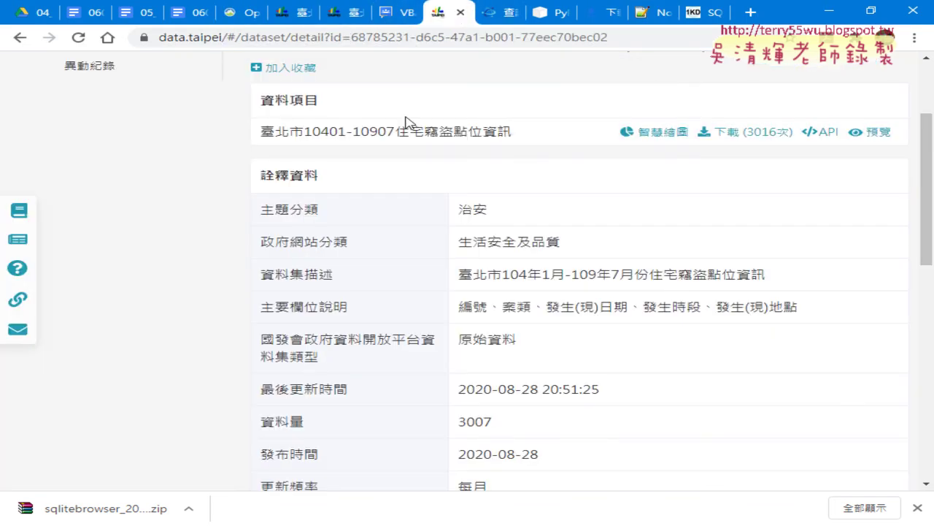
click(13, 36)
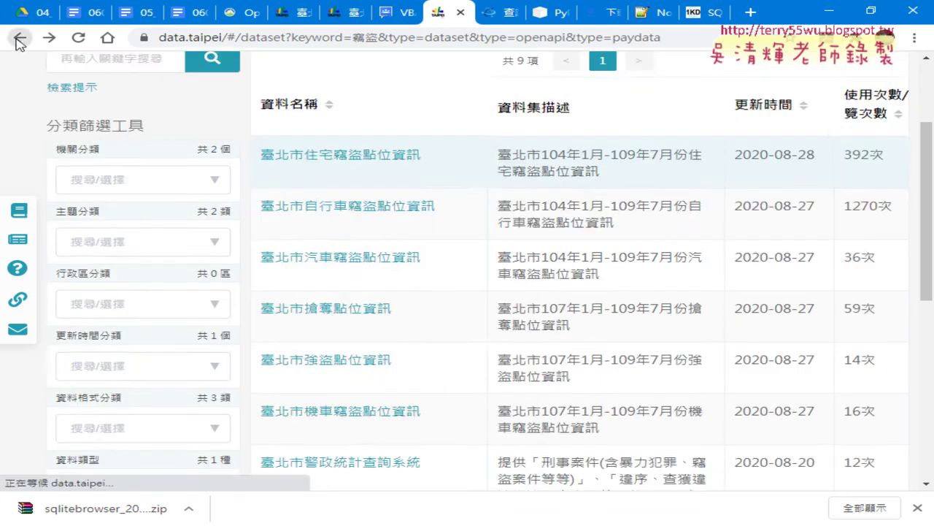
scroll(448, 211, down, 1)
scroll(448, 211, down, 1)
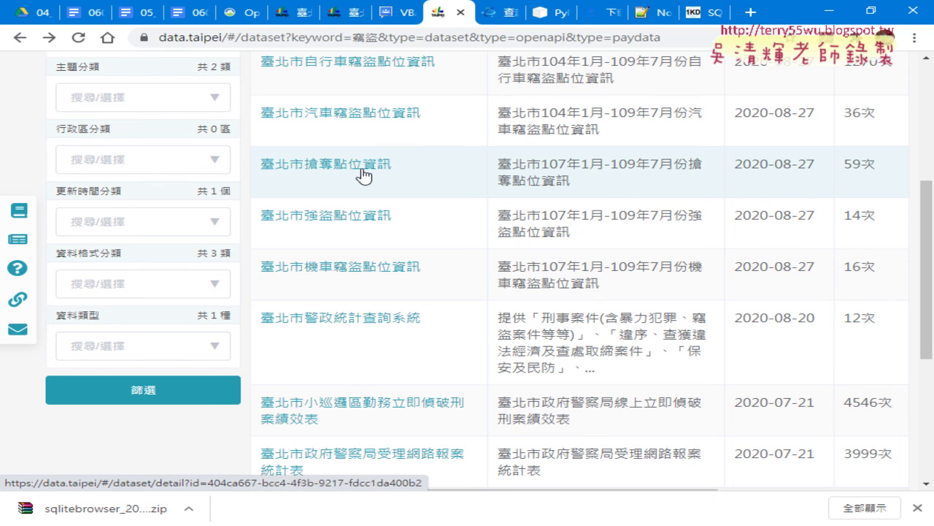
scroll(363, 175, down, 1)
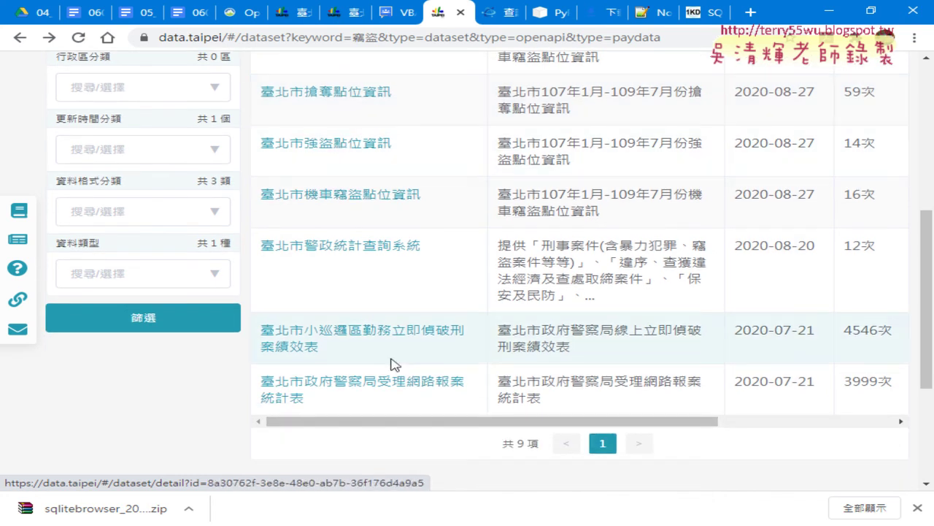